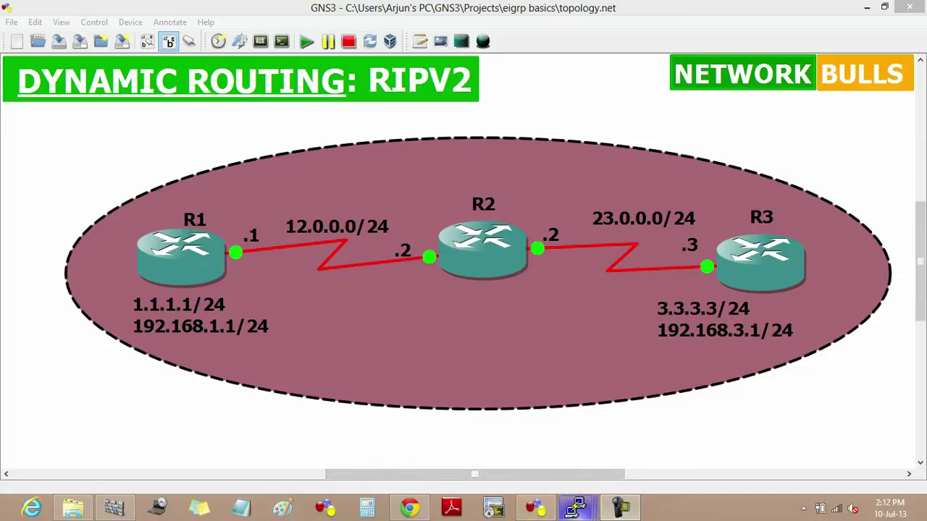
- Run 'sh ip int brief' on R1 to confirm Serial0/0 12.0.0.1 and Loopbacks 1.1.1.1, 192.168.1.1 are up
{"action": "mouse_move", "coordinate": [576, 507]}
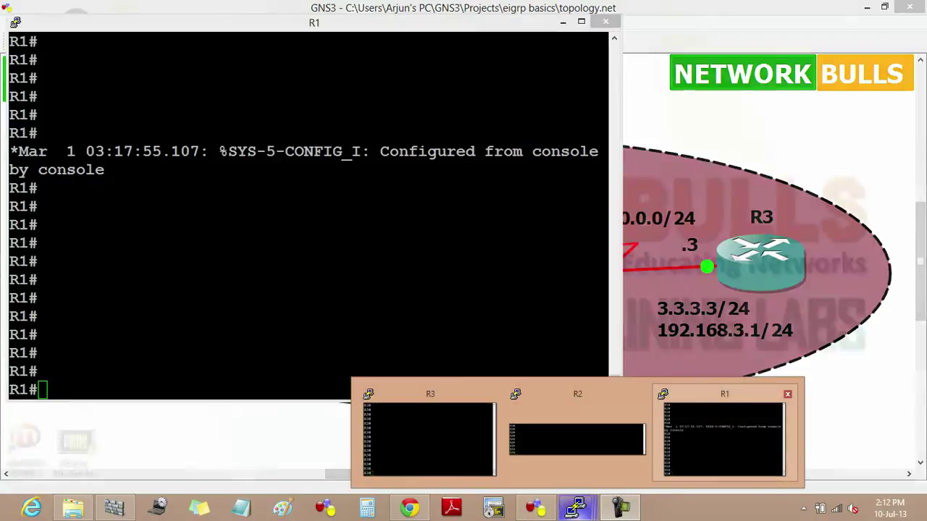
{"action": "left_click", "coordinate": [428, 434]}
{"action": "type", "text": "sh ip "}
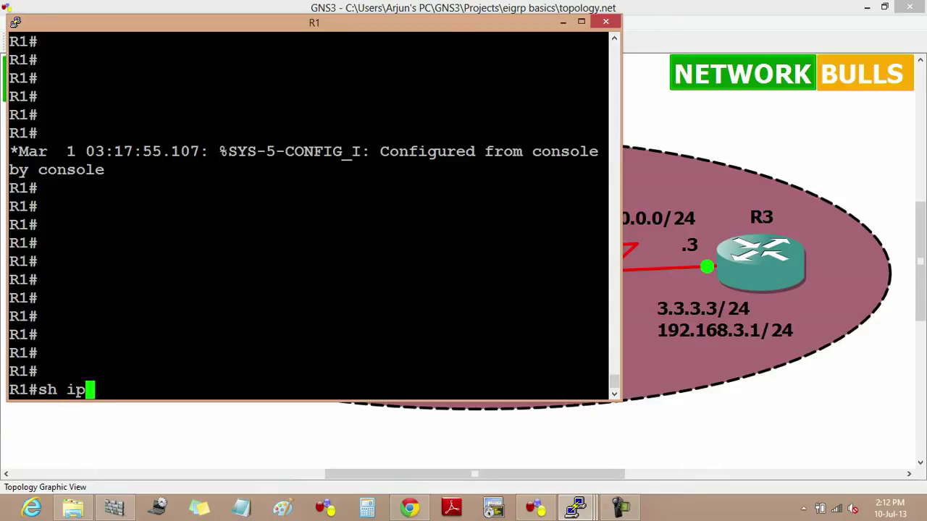
{"action": "type", "text": "int b"}
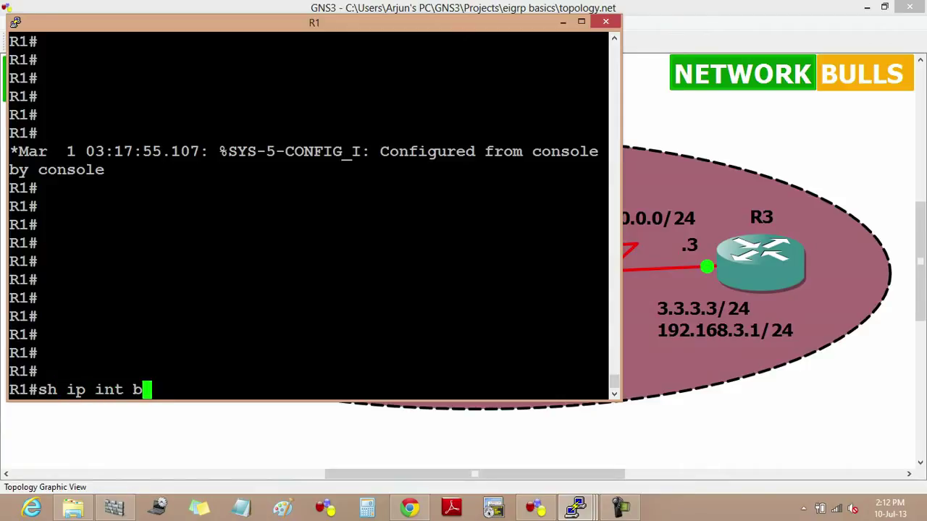
{"action": "type", "text": "r"}
{"action": "key", "text": "Tab"}
{"action": "key", "text": "Return"}
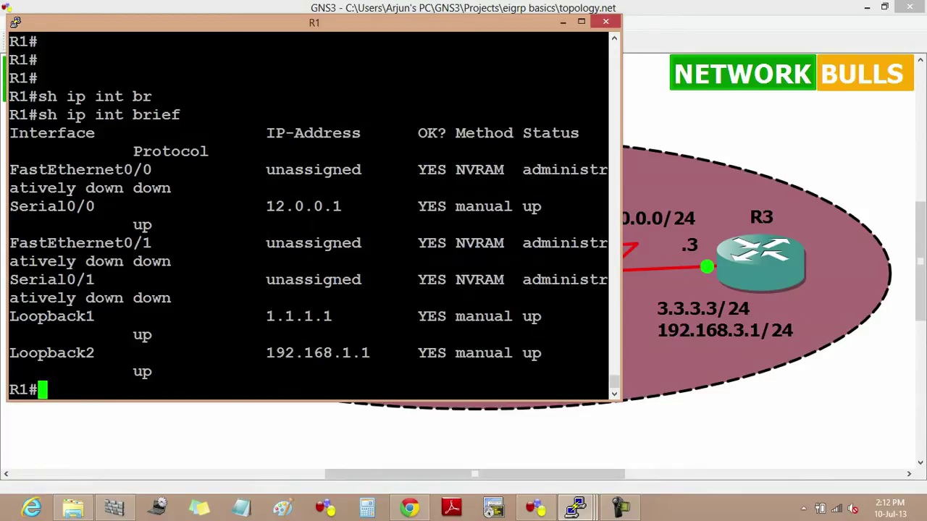
{"action": "left_click", "coordinate": [562, 22]}
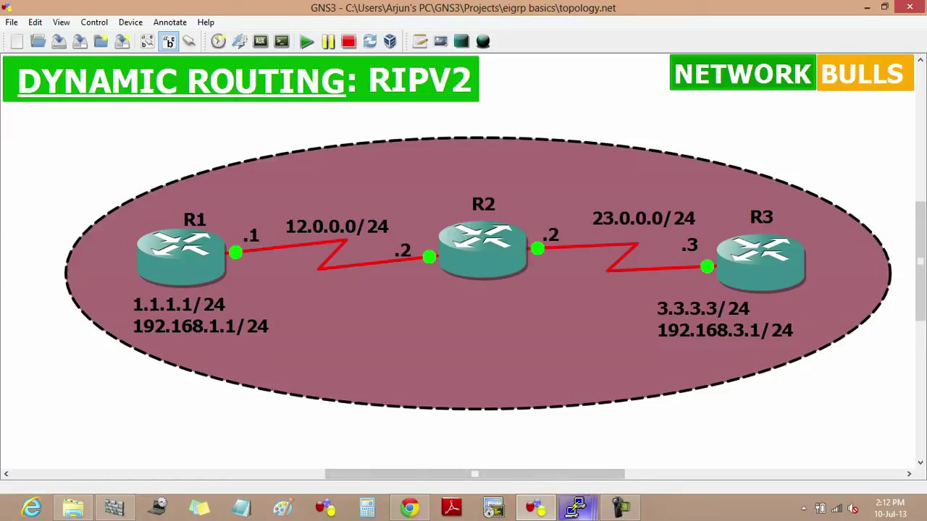
- On R1, enter global configuration and start the RIP routing process with 'router rip'
{"action": "mouse_move", "coordinate": [576, 506]}
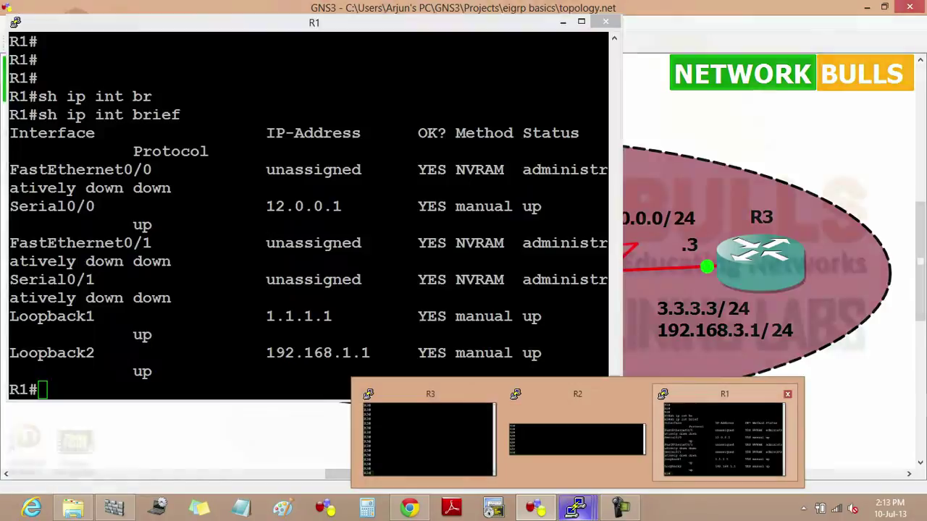
{"action": "left_click", "coordinate": [724, 435]}
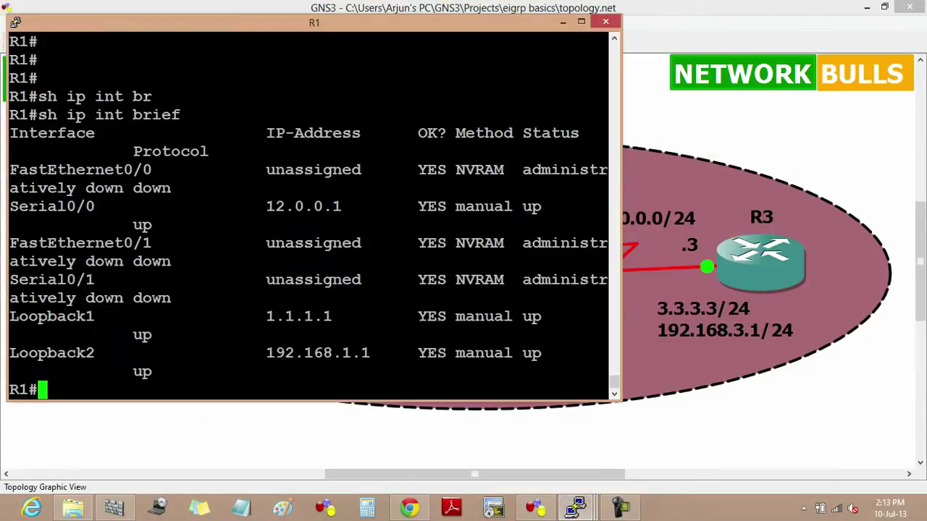
{"action": "type", "text": "conf t"}
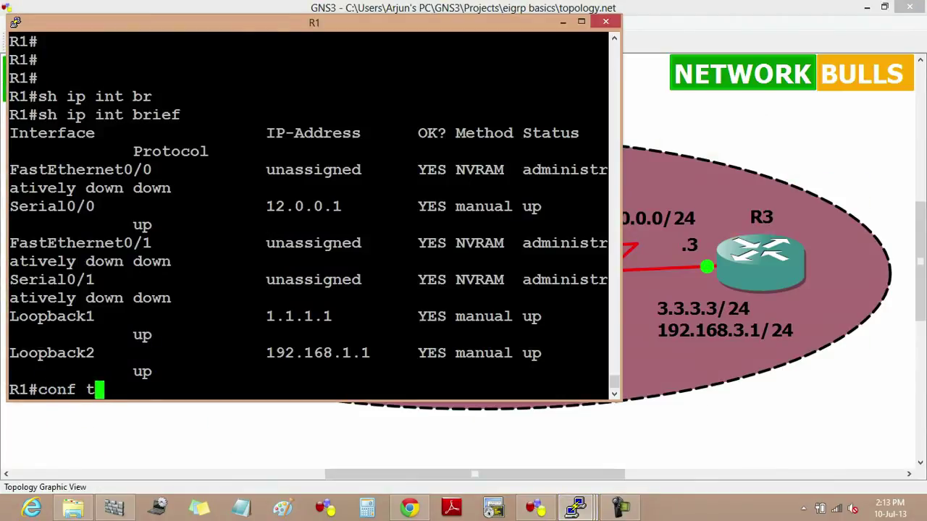
{"action": "key", "text": "Return"}
{"action": "type", "text": "rou"}
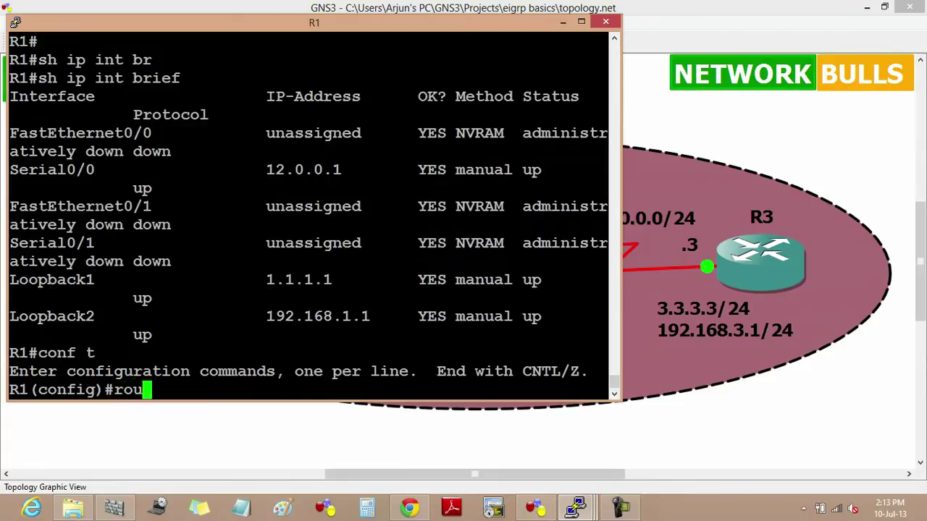
{"action": "type", "text": "ter rip"}
{"action": "key", "text": "Return"}
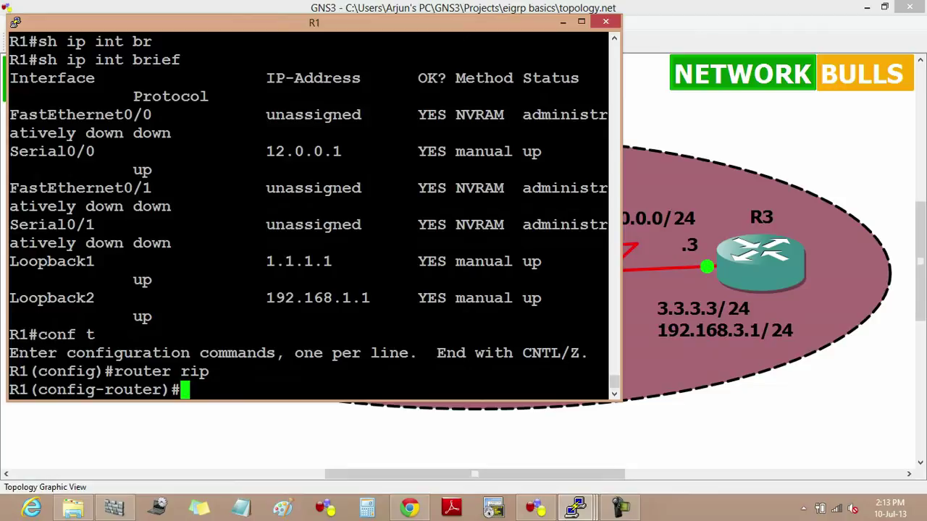
- Set RIP to version 2 with no auto-summary on R1, and begin a network statement
{"action": "type", "text": "ver"}
{"action": "key", "text": "Tab"}
{"action": "type", "text": "2"}
{"action": "key", "text": "Return"}
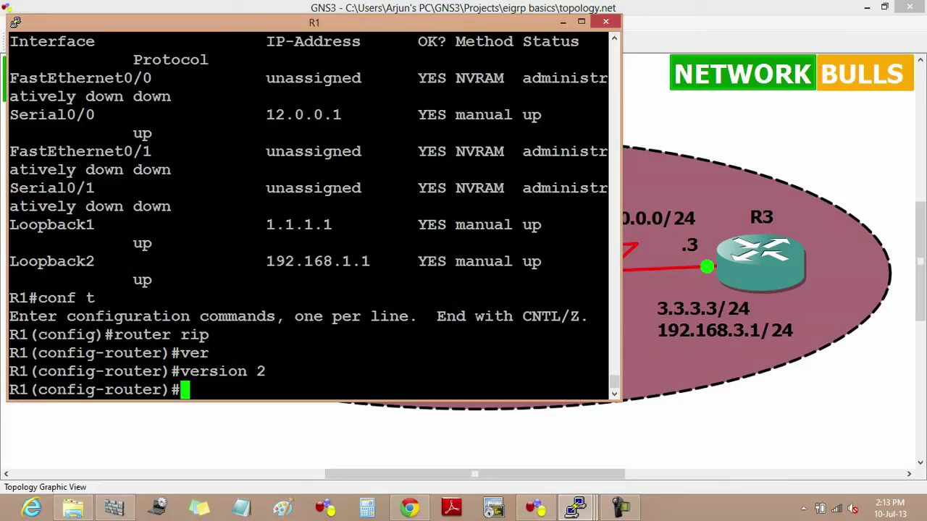
{"action": "type", "text": "no aut"}
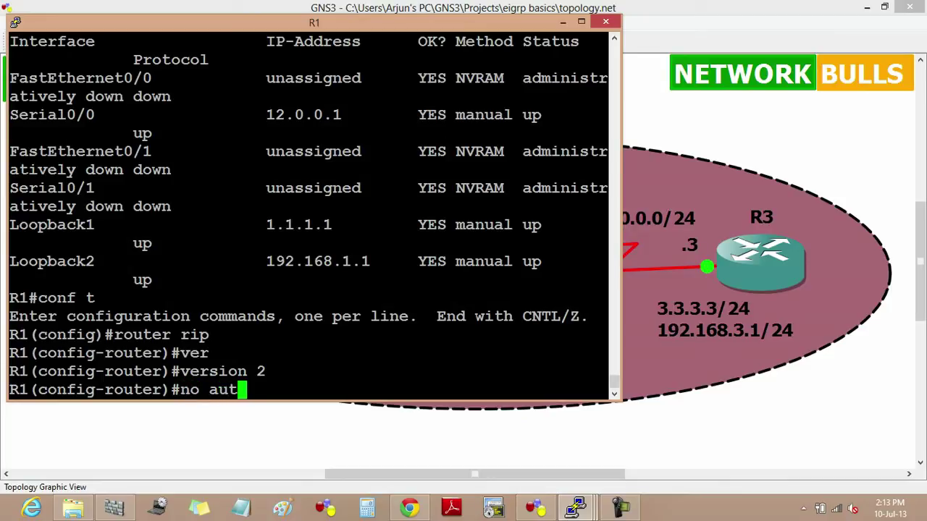
{"action": "key", "text": "Tab"}
{"action": "key", "text": "Return"}
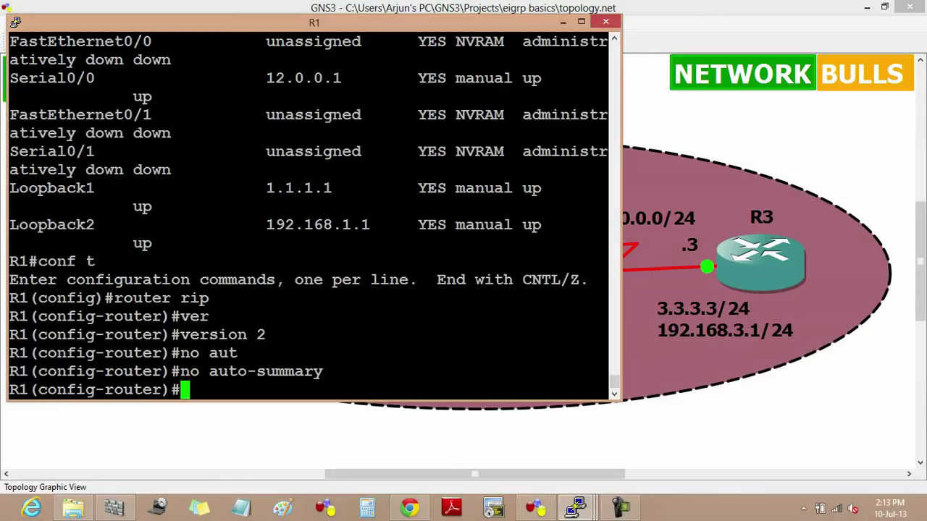
{"action": "type", "text": "net"}
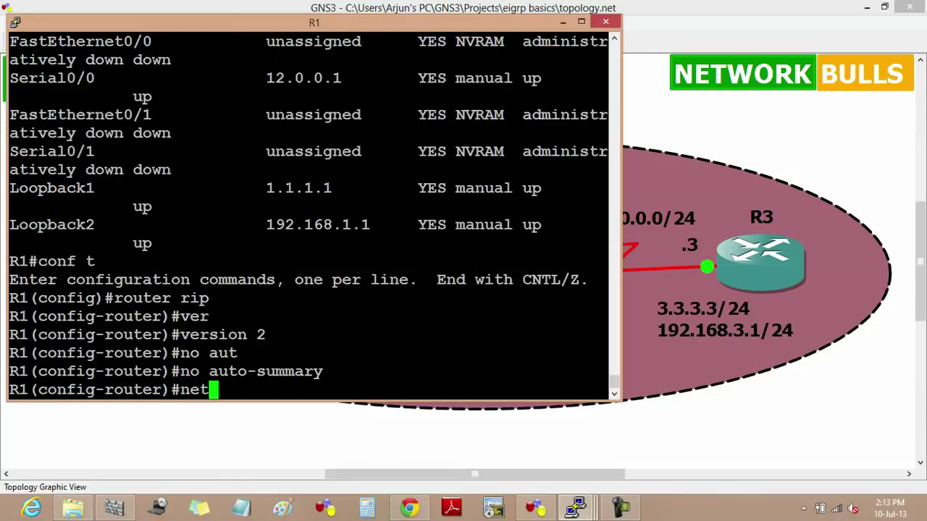
{"action": "key", "text": "Tab"}
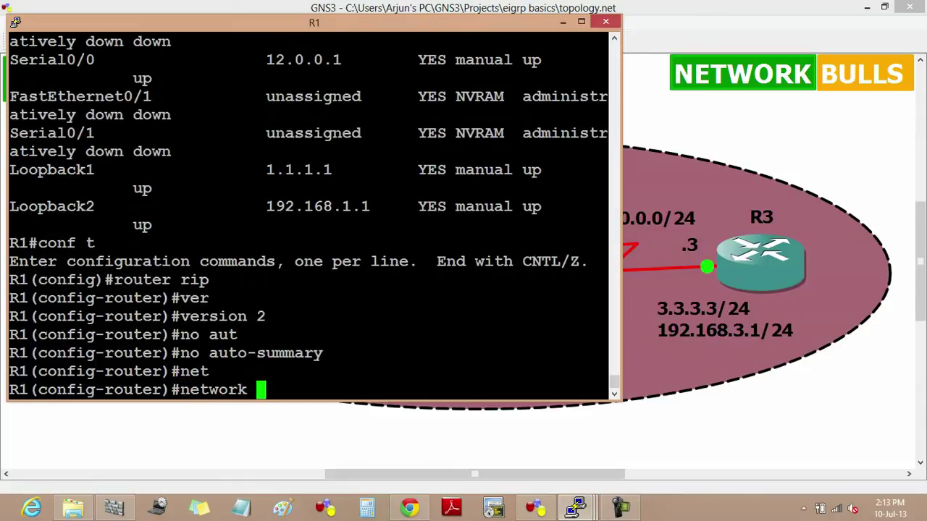
- Advertise networks 12.0.0.0, 192.168.1.0 and 1.1.1.0 in R1's RIP, then exit router configuration
{"action": "left_click_drag", "start_coordinate": [314, 22], "coordinate": [601, 36]}
{"action": "type", "text": "12.0.0.0"}
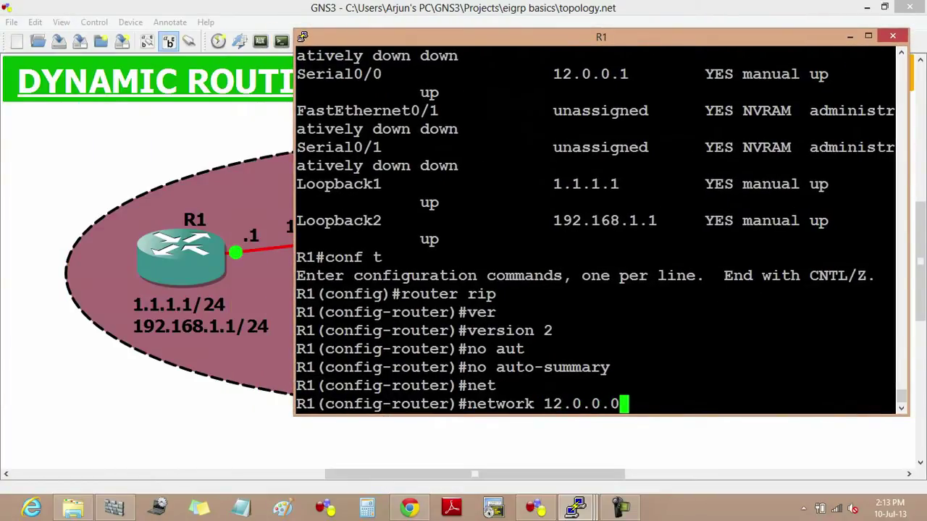
{"action": "key", "text": "Return"}
{"action": "type", "text": "net"}
{"action": "key", "text": "Tab"}
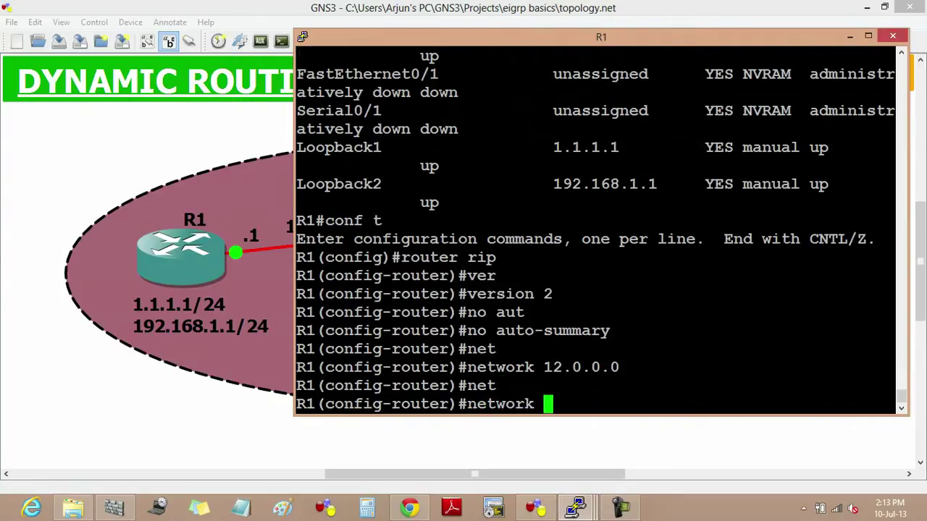
{"action": "type", "text": "192.168"}
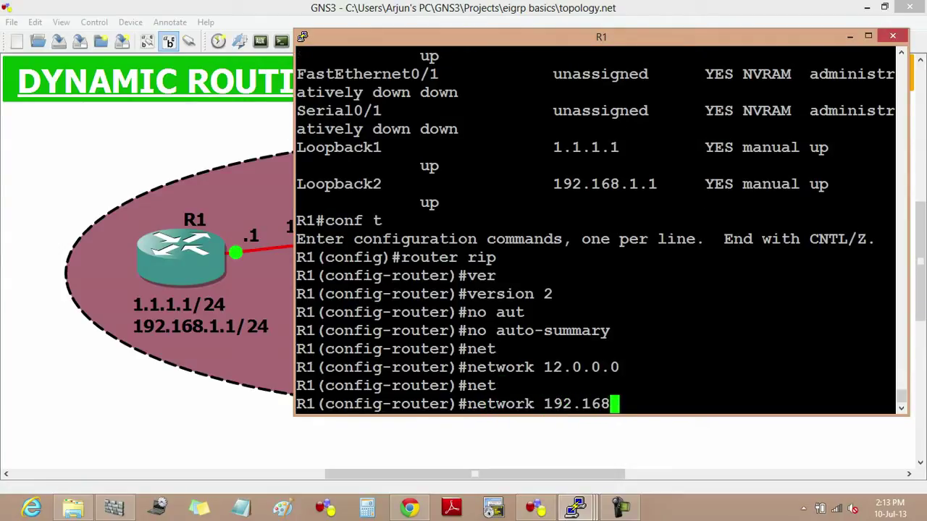
{"action": "type", "text": ".1.0"}
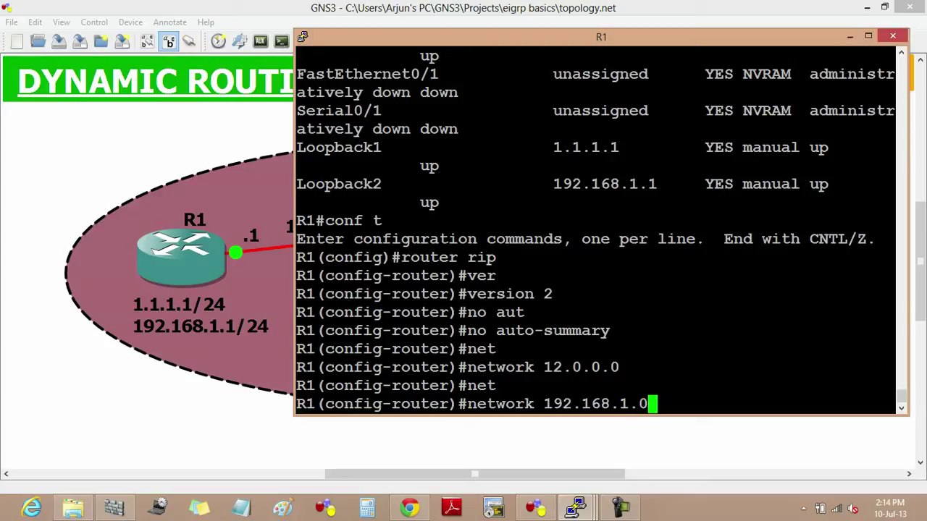
{"action": "key", "text": "Return"}
{"action": "type", "text": "net"}
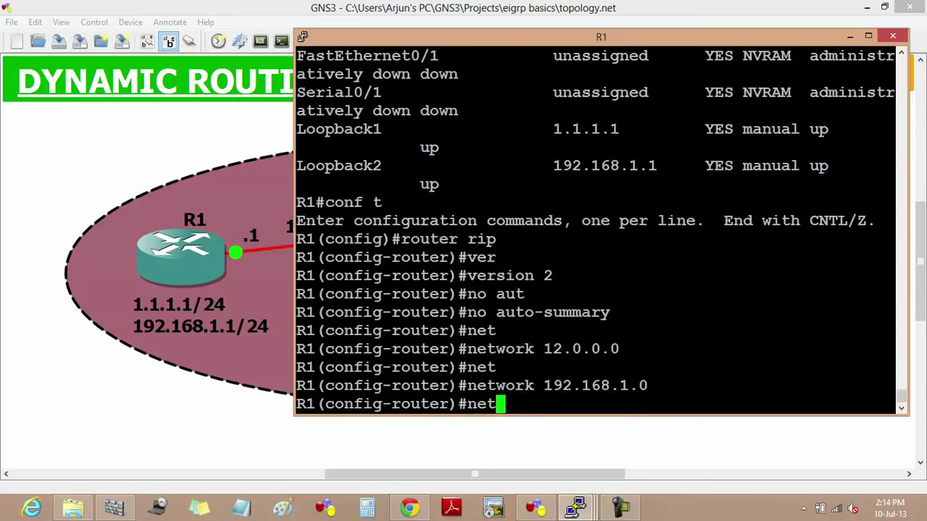
{"action": "key", "text": "Tab"}
{"action": "type", "text": "1.1.1.0"}
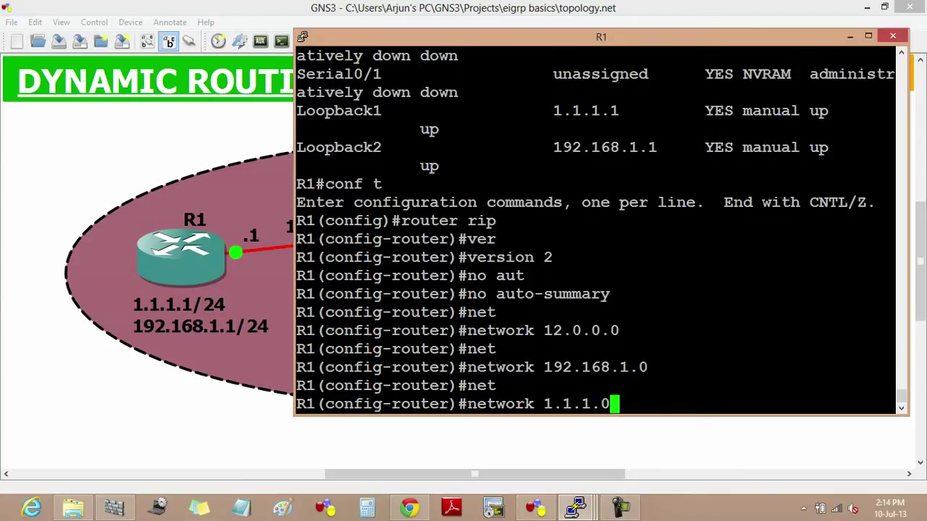
{"action": "key", "text": "Return"}
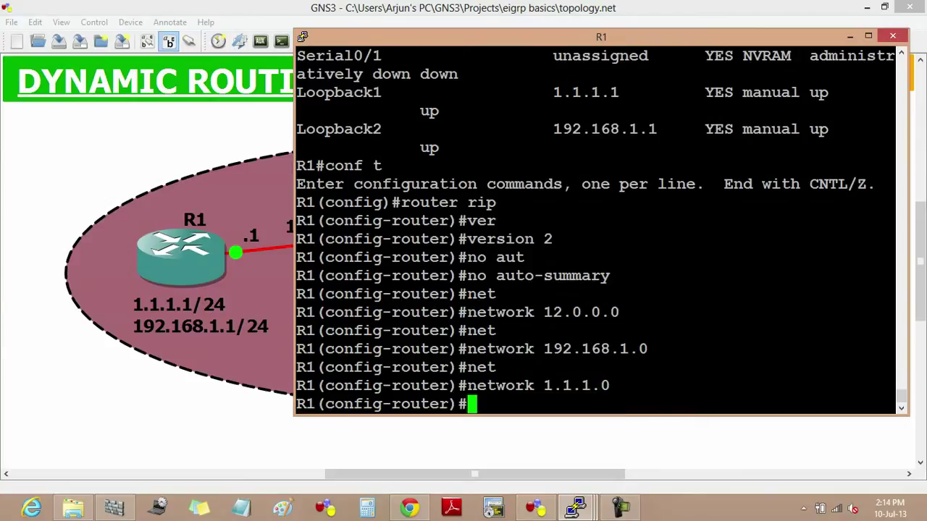
{"action": "type", "text": "exit"}
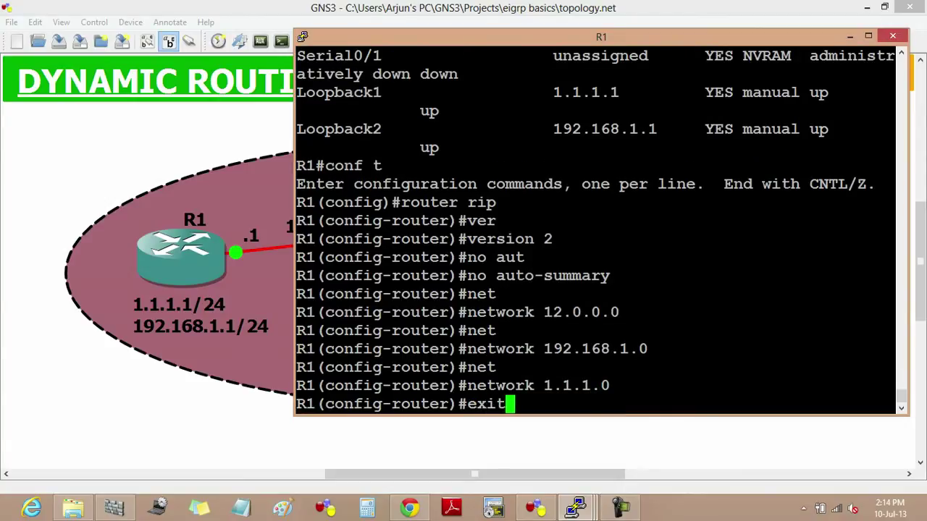
{"action": "key", "text": "Return"}
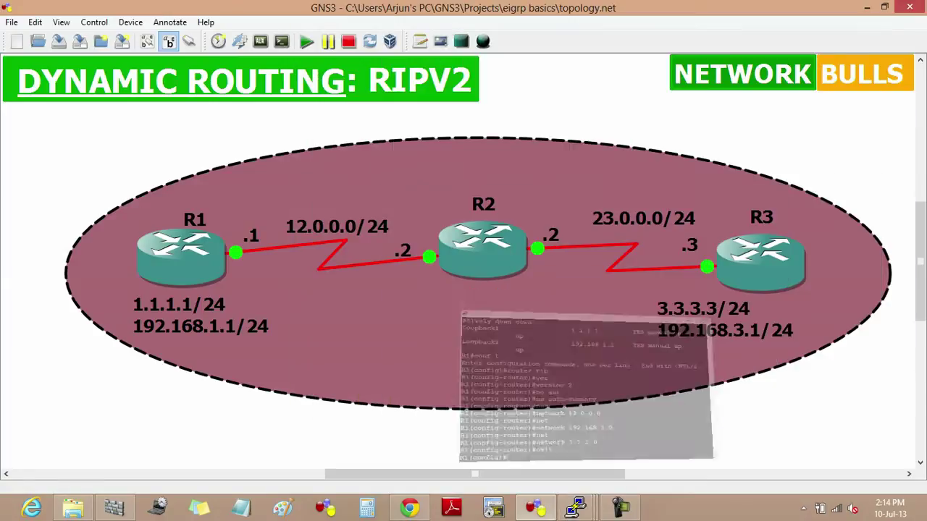
- Switch to R2's console, enter global configuration and start 'router rip'
{"action": "left_click", "coordinate": [850, 35]}
{"action": "mouse_move", "coordinate": [575, 507]}
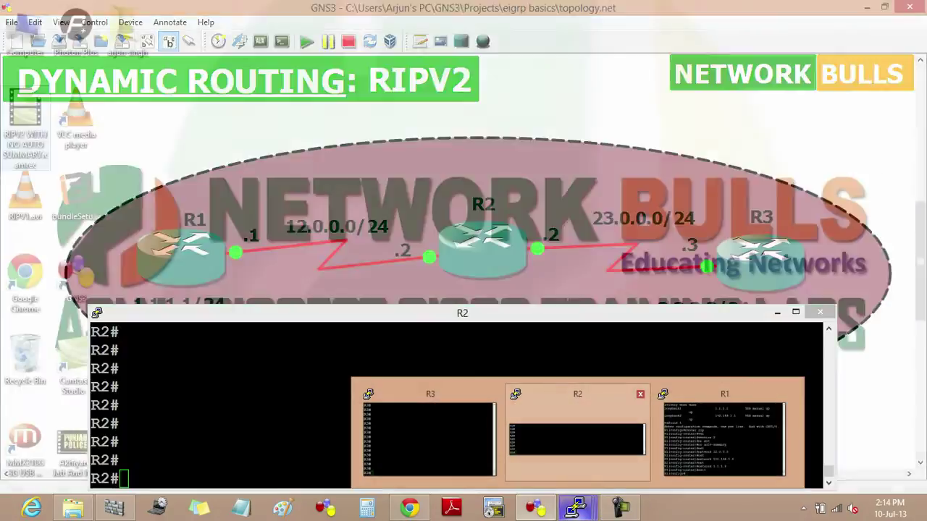
{"action": "left_click", "coordinate": [580, 434]}
{"action": "type", "text": "conf t"}
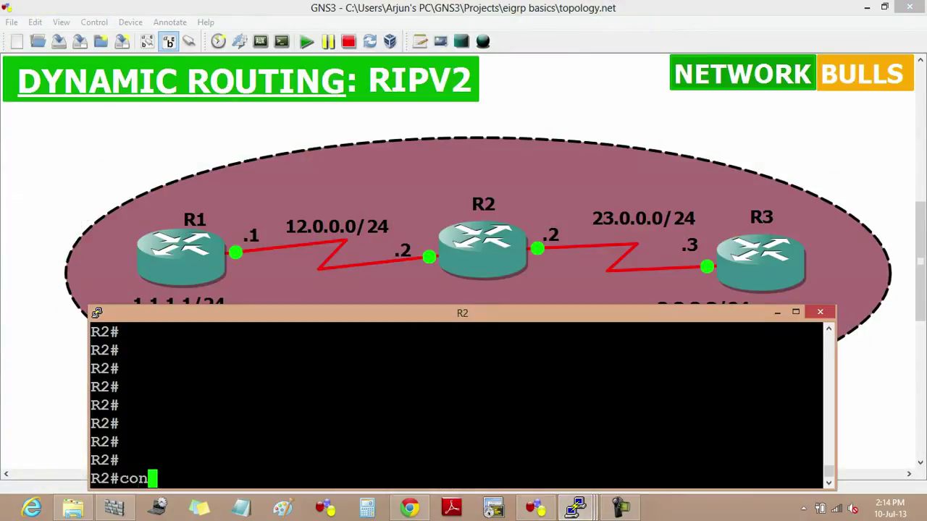
{"action": "key", "text": "Return"}
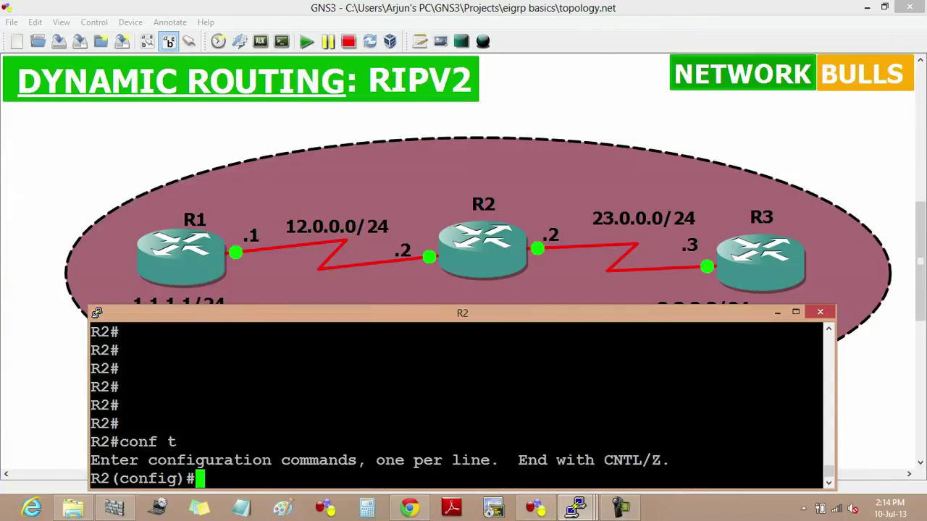
{"action": "type", "text": "router"}
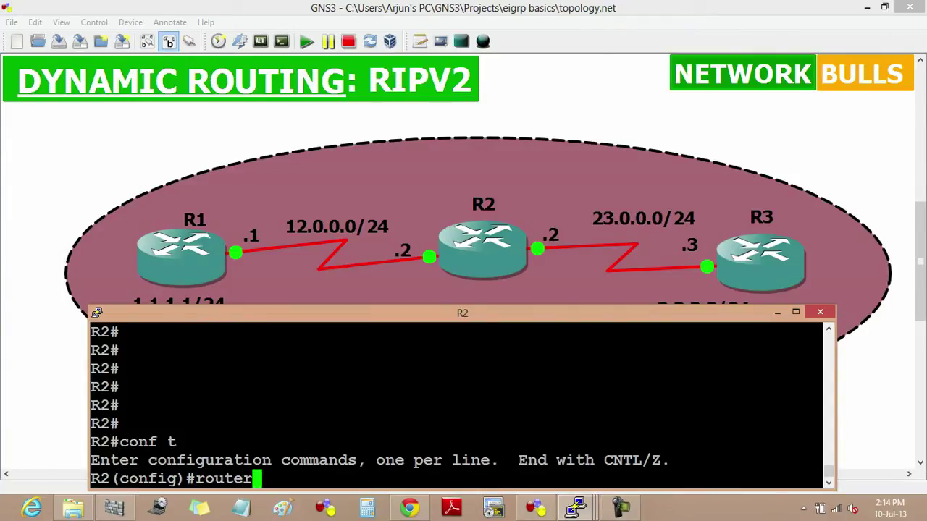
{"action": "type", "text": " rip"}
{"action": "key", "text": "Return"}
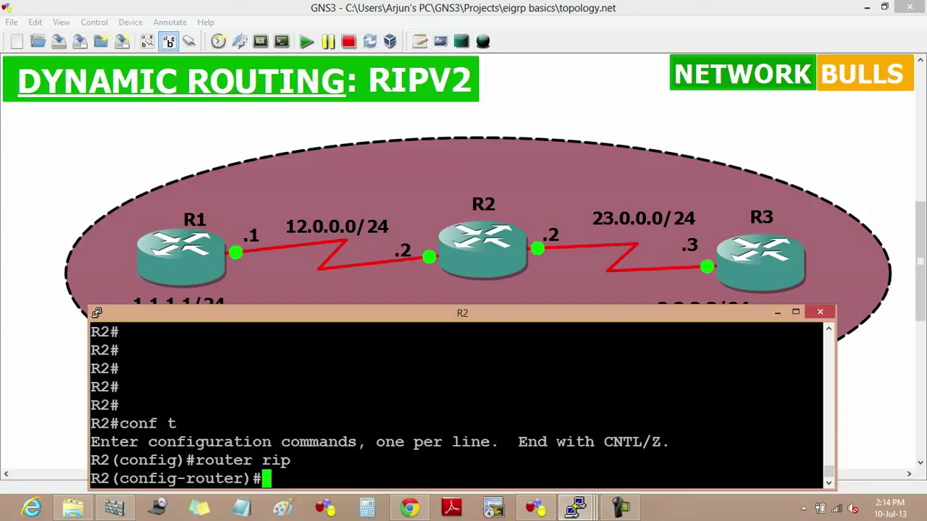
- Set RIP to version 2 with auto-summary disabled on R2
{"action": "type", "text": "ver"}
{"action": "key", "text": "Tab"}
{"action": "type", "text": "2"}
{"action": "key", "text": "Return"}
{"action": "type", "text": "no aut"}
{"action": "key", "text": "Tab"}
{"action": "key", "text": "Return"}
- Advertise networks 23.0.0.0 and 12.0.0.0 in R2's RIP, then exit router configuration
{"action": "type", "text": "net"}
{"action": "key", "text": "Tab"}
{"action": "type", "text": "23.0.0.0"}
{"action": "key", "text": "Return"}
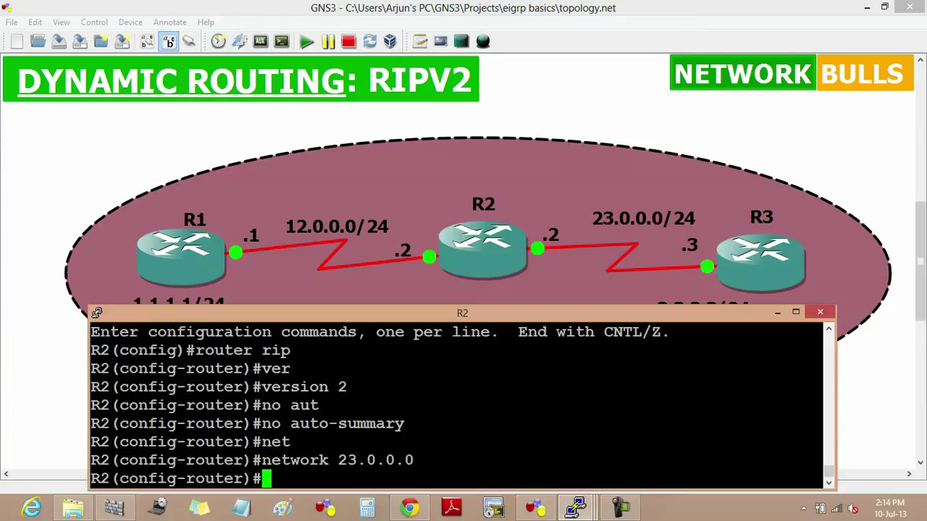
{"action": "type", "text": "net"}
{"action": "key", "text": "Tab"}
{"action": "type", "text": "12/"}
{"action": "key", "text": "BackSpace"}
{"action": "type", "text": ".0.0.0"}
{"action": "key", "text": "Return"}
{"action": "type", "text": "exi"}
{"action": "type", "text": "t"}
{"action": "key", "text": "Return"}
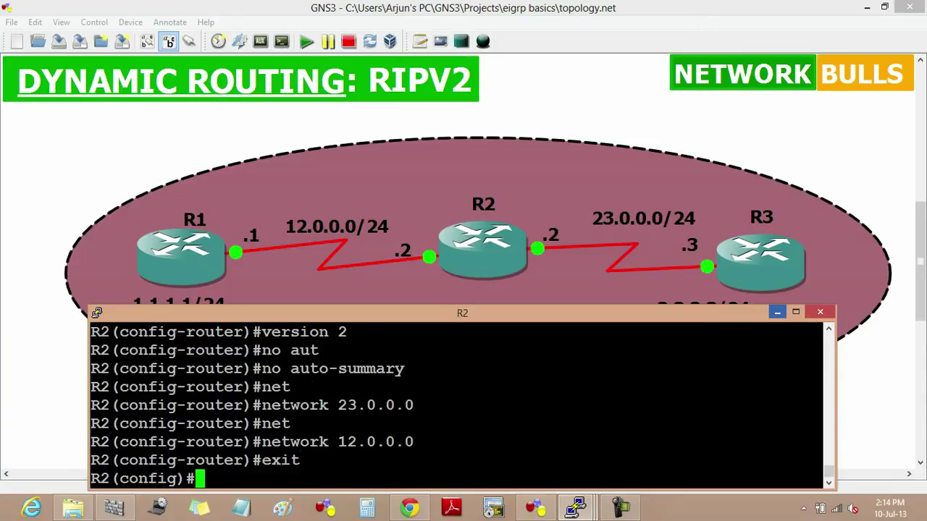
- Open R3's console, move it aside, enter global configuration and start 'router rip'
{"action": "left_click", "coordinate": [777, 312]}
{"action": "mouse_move", "coordinate": [576, 507]}
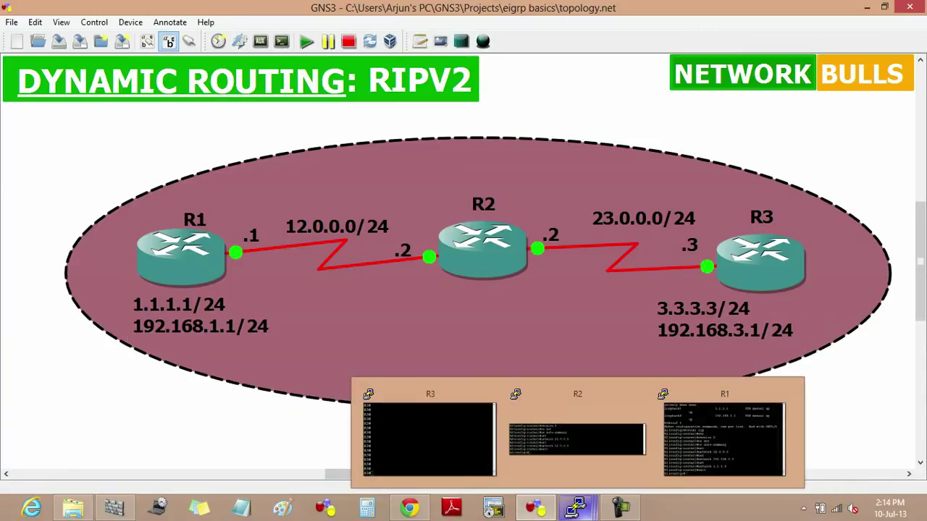
{"action": "left_click", "coordinate": [732, 439]}
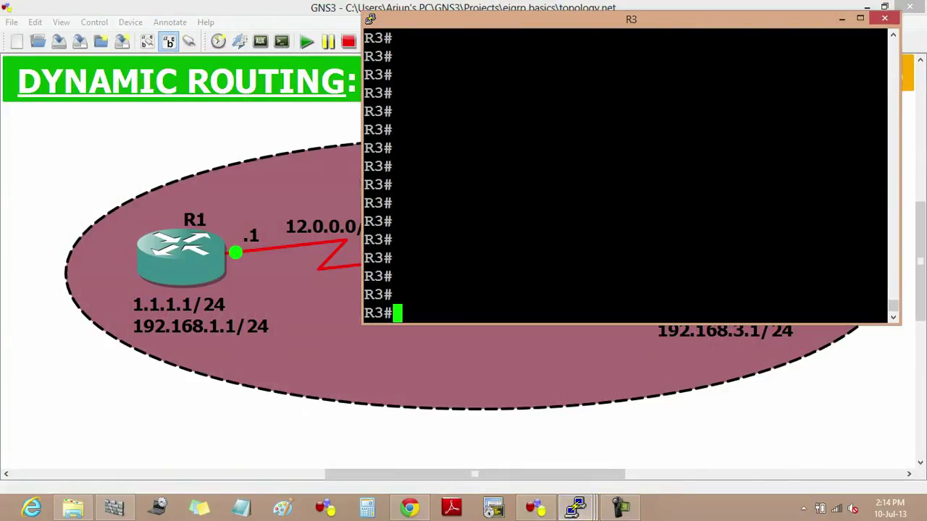
{"action": "left_click_drag", "start_coordinate": [507, 19], "coordinate": [189, 26]}
{"action": "type", "text": "conf t"}
{"action": "key", "text": "Return"}
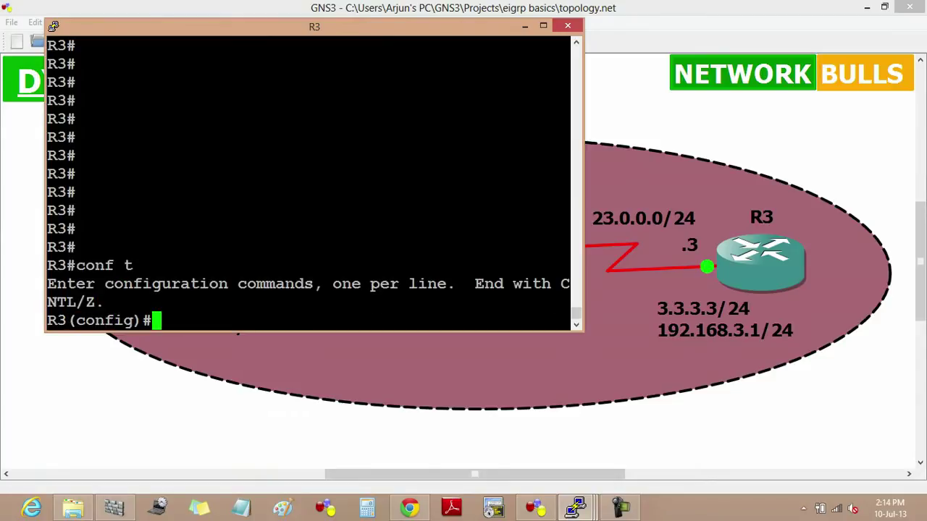
{"action": "type", "text": "route"}
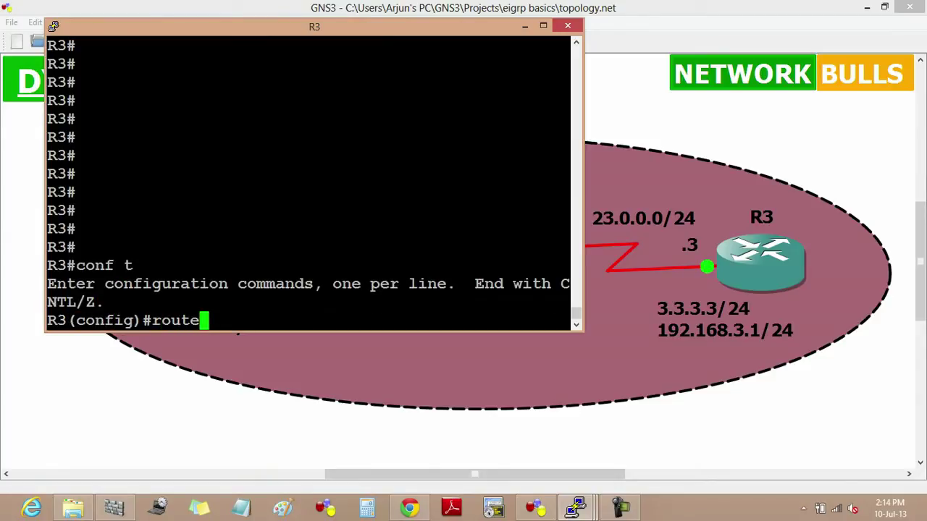
{"action": "type", "text": "r rip"}
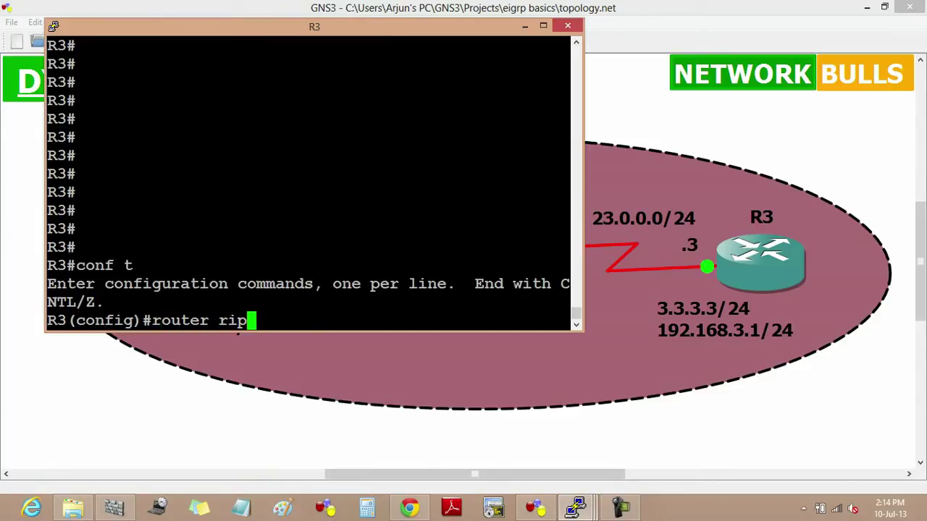
{"action": "key", "text": "Return"}
- Set RIP to version 2 with auto-summary disabled on R3
{"action": "type", "text": "ver"}
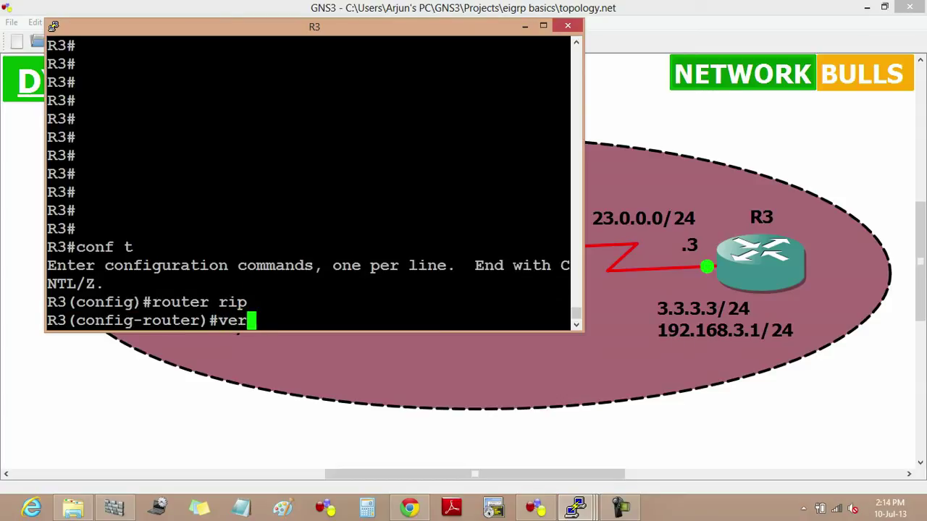
{"action": "key", "text": "Tab"}
{"action": "type", "text": "2"}
{"action": "key", "text": "Return"}
{"action": "type", "text": "no aut"}
{"action": "key", "text": "Tab"}
{"action": "key", "text": "Return"}
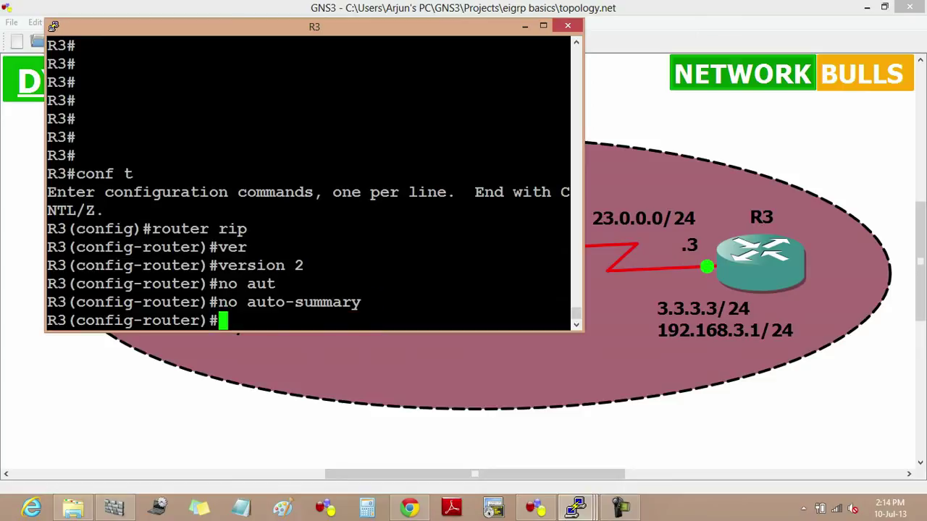
- Advertise 23.0.0.0, 3.3.3.0 and 192.168.3.1 in R3's RIP, then exit router configuration
{"action": "type", "text": "net"}
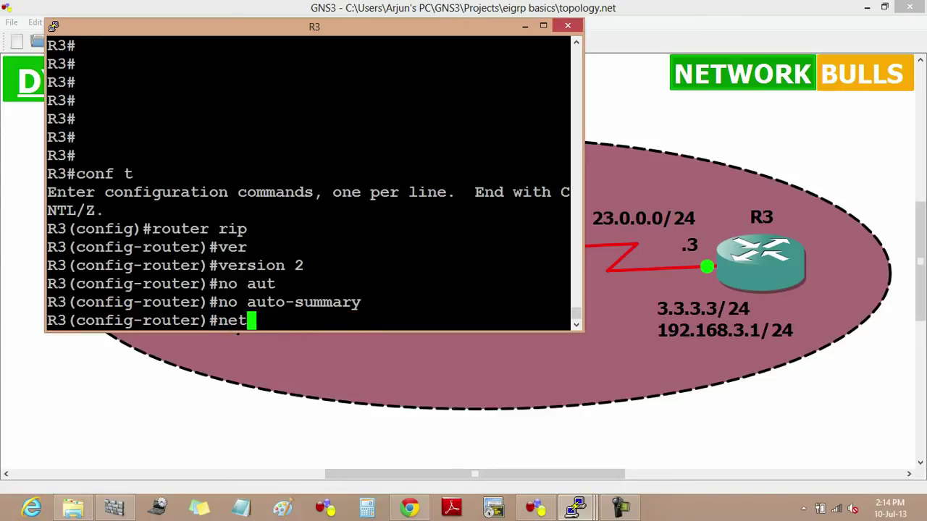
{"action": "key", "text": "Tab"}
{"action": "type", "text": "23.0.0"}
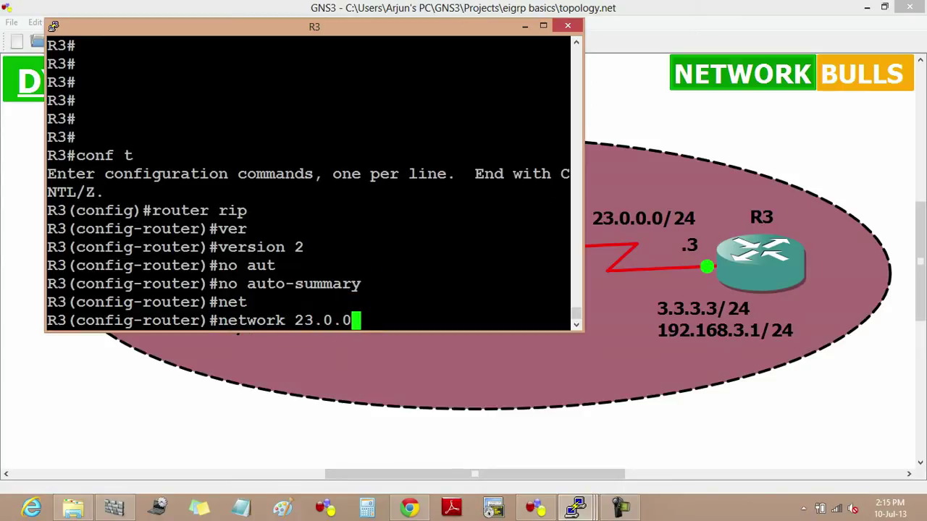
{"action": "type", "text": ".0"}
{"action": "key", "text": "Return"}
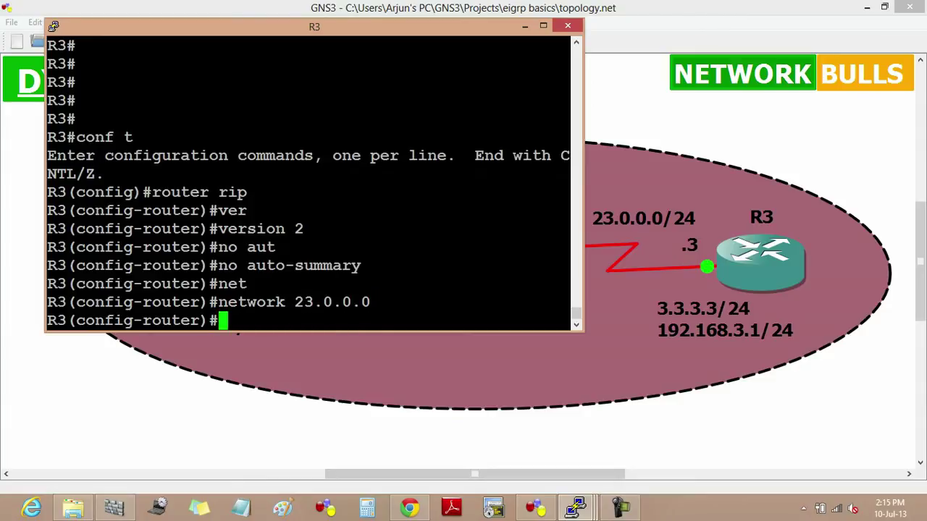
{"action": "type", "text": "net"}
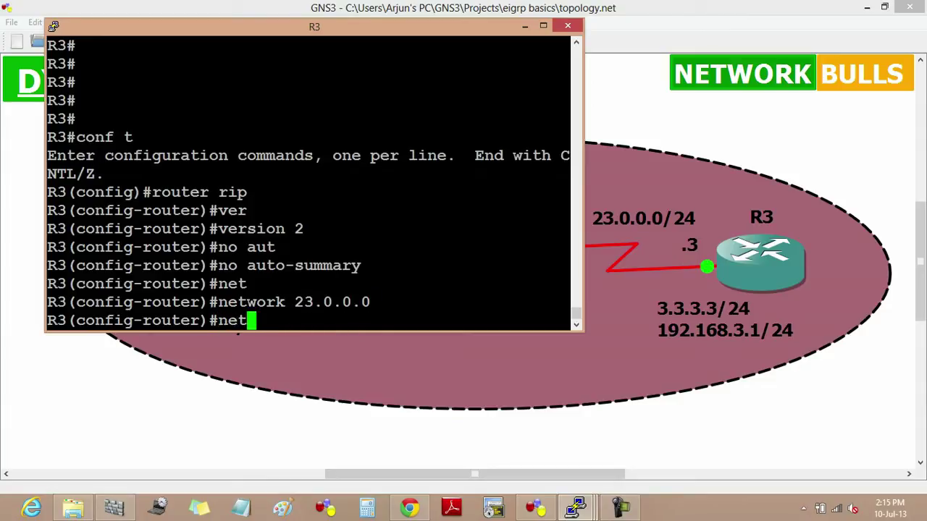
{"action": "key", "text": "Tab"}
{"action": "type", "text": "3.3.3.0"}
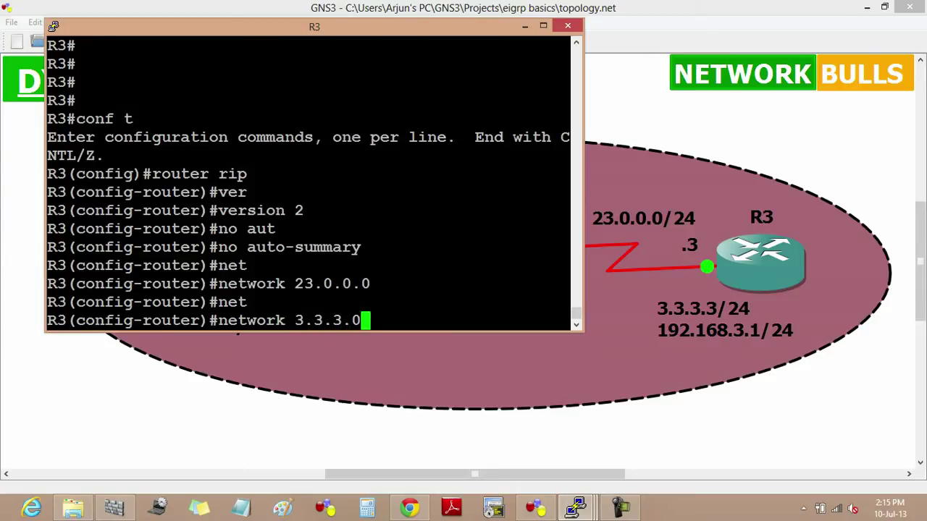
{"action": "key", "text": "Return"}
{"action": "type", "text": "net"}
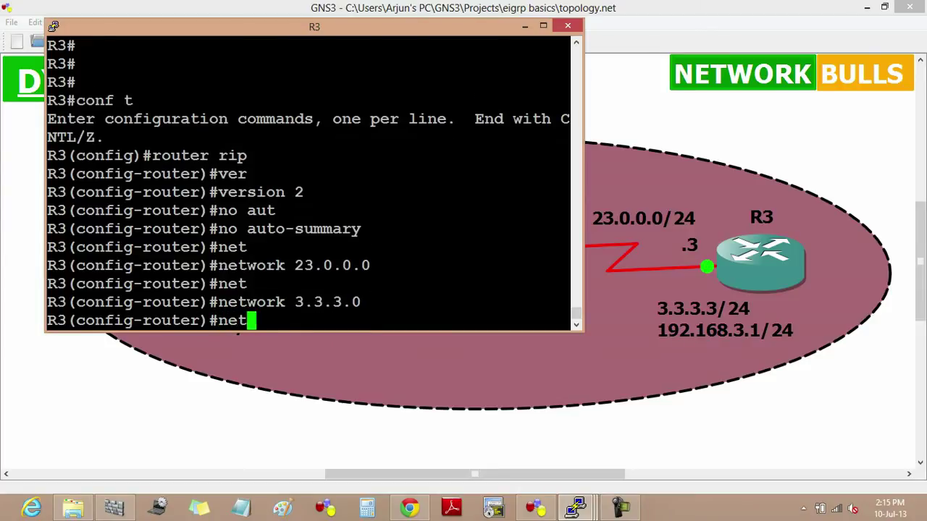
{"action": "key", "text": "Tab"}
{"action": "type", "text": "192.1"}
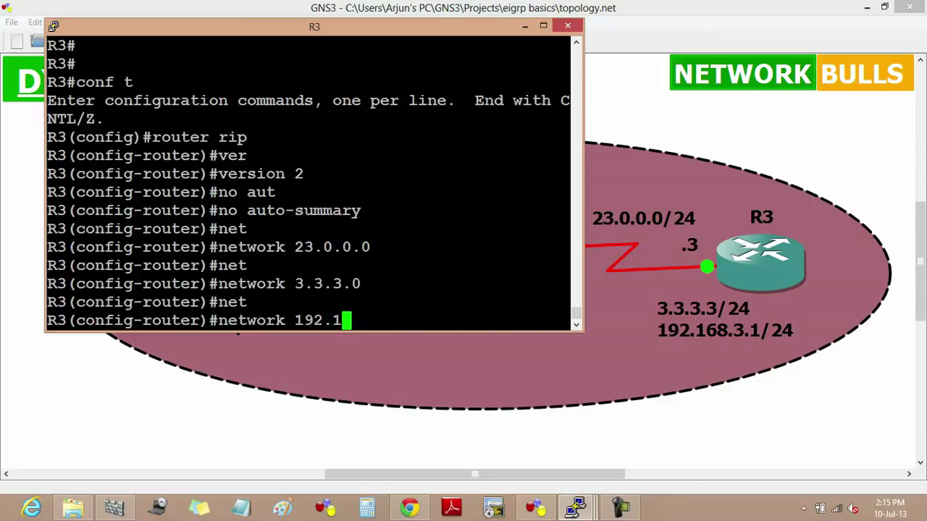
{"action": "type", "text": "68.3."}
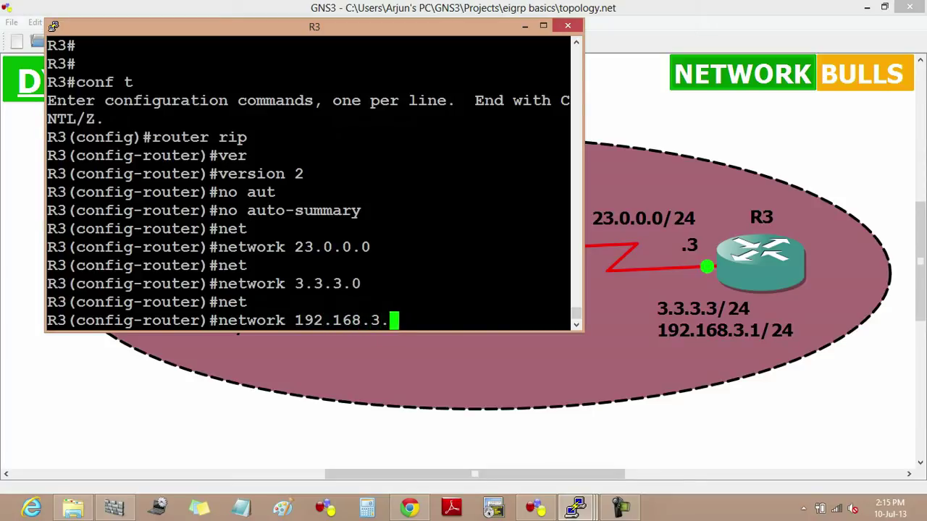
{"action": "type", "text": "1"}
{"action": "key", "text": "Return"}
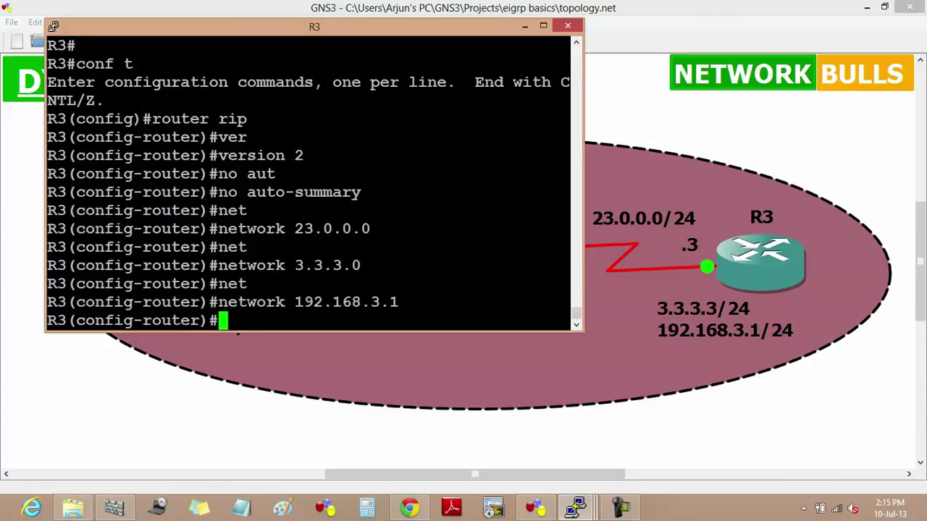
{"action": "type", "text": "exit"}
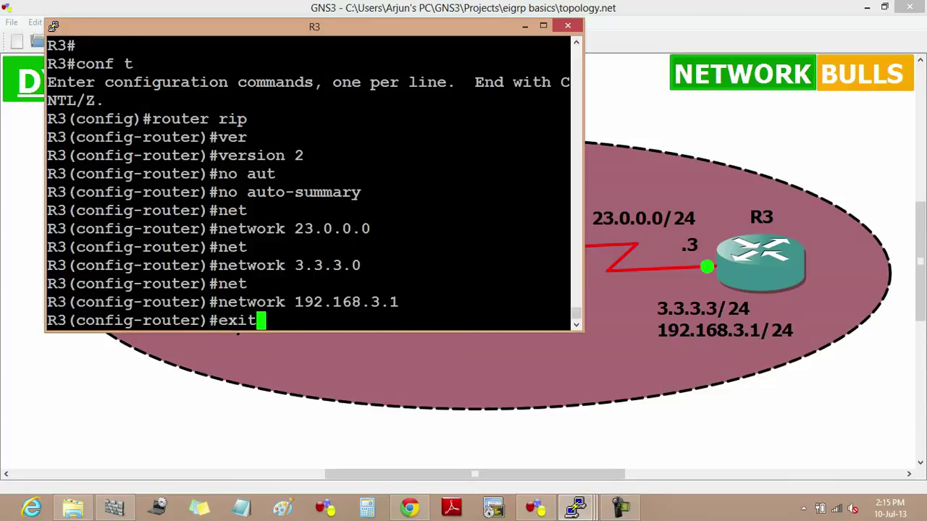
{"action": "key", "text": "Return"}
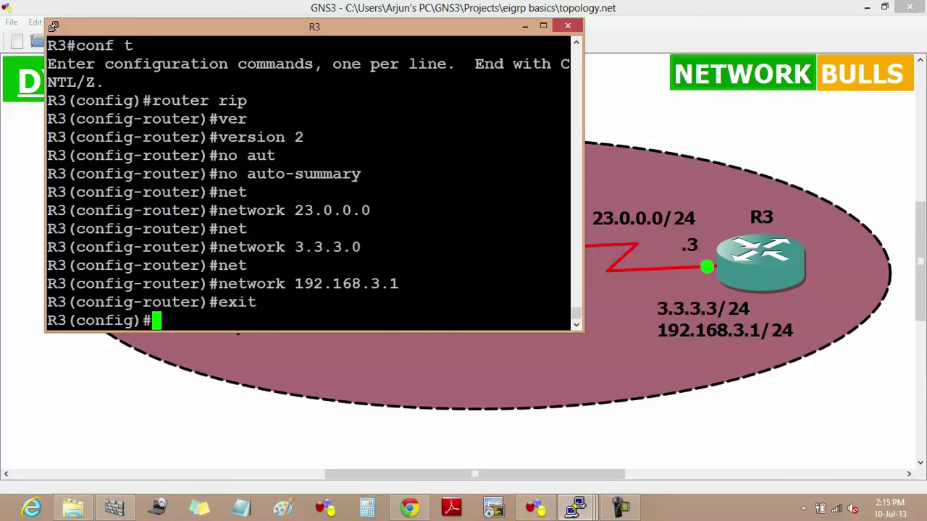
- Display R1's routing table, showing RIP routes to 3.3.3.0, 23.0.0.0 and 192.168.3.0 via 12.0.0.2
{"action": "left_click", "coordinate": [525, 25]}
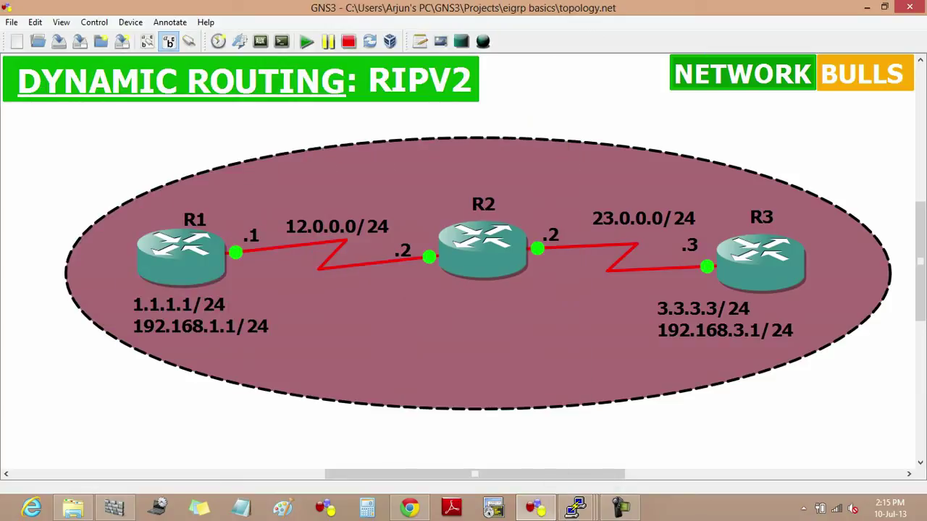
{"action": "mouse_move", "coordinate": [575, 507]}
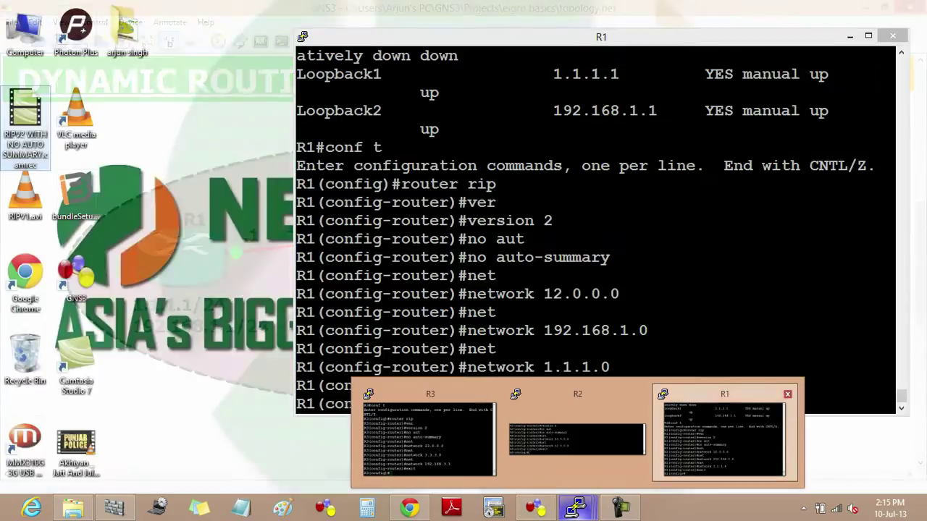
{"action": "left_click", "coordinate": [724, 439]}
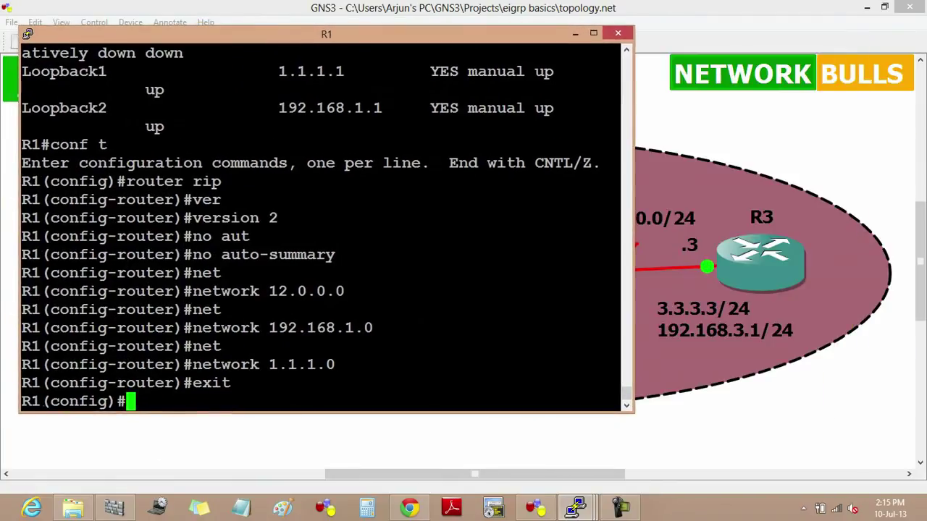
{"action": "key", "text": "ctrl+z"}
{"action": "type", "text": "s"}
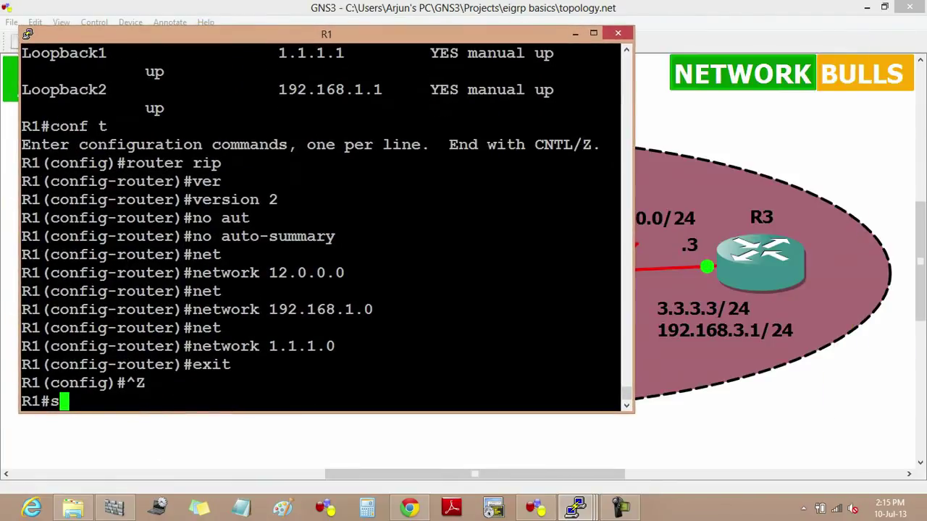
{"action": "type", "text": "h ip "}
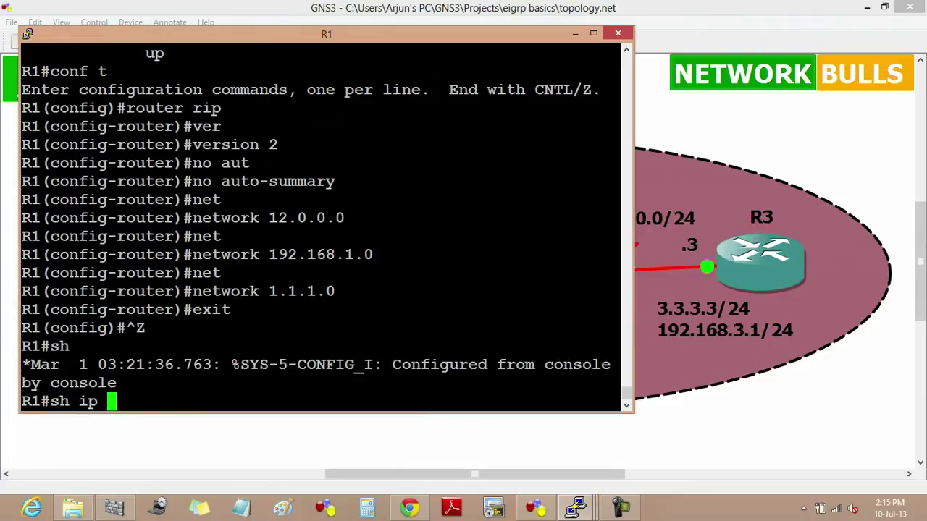
{"action": "type", "text": "route"}
{"action": "key", "text": "Return"}
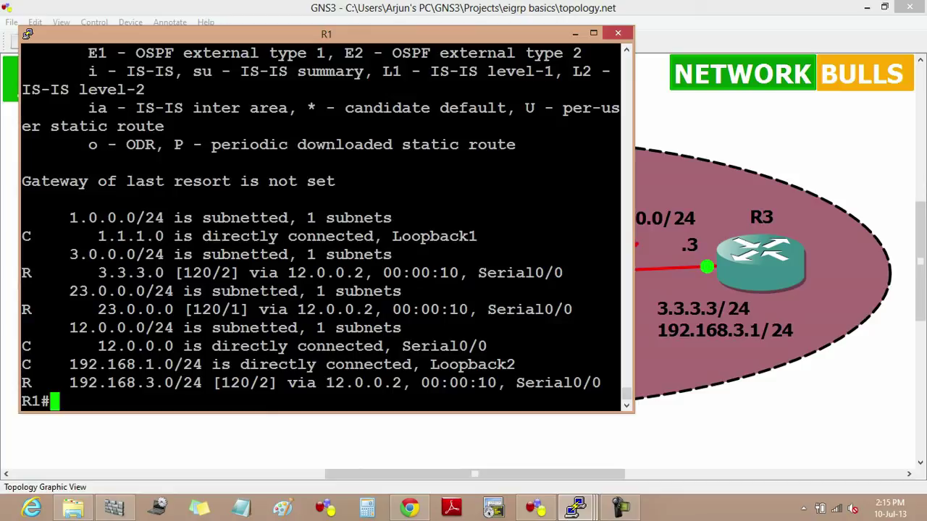
- Shift R3's address label slightly right in the topology and bring R1's console back up
{"action": "left_click_drag", "start_coordinate": [703, 319], "coordinate": [729, 315]}
{"action": "mouse_move", "coordinate": [576, 507]}
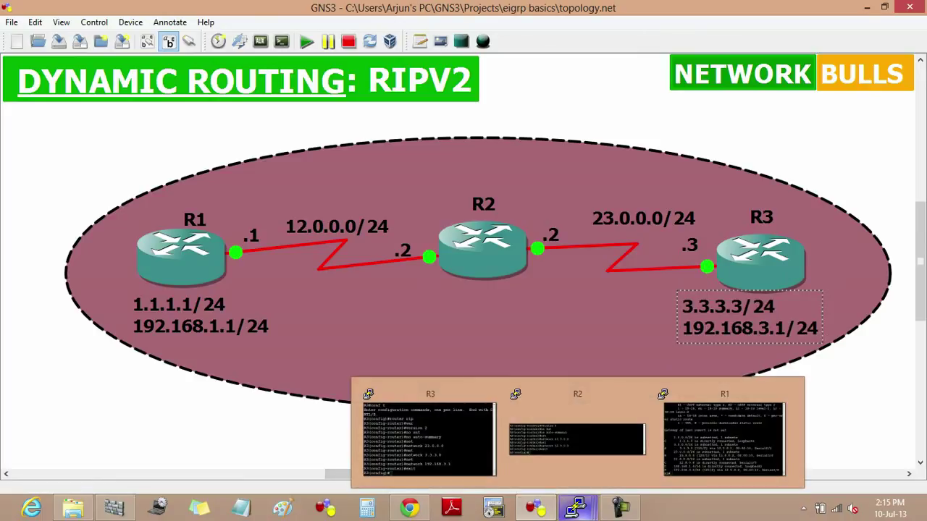
{"action": "left_click", "coordinate": [428, 439]}
{"action": "left_click", "coordinate": [713, 431]}
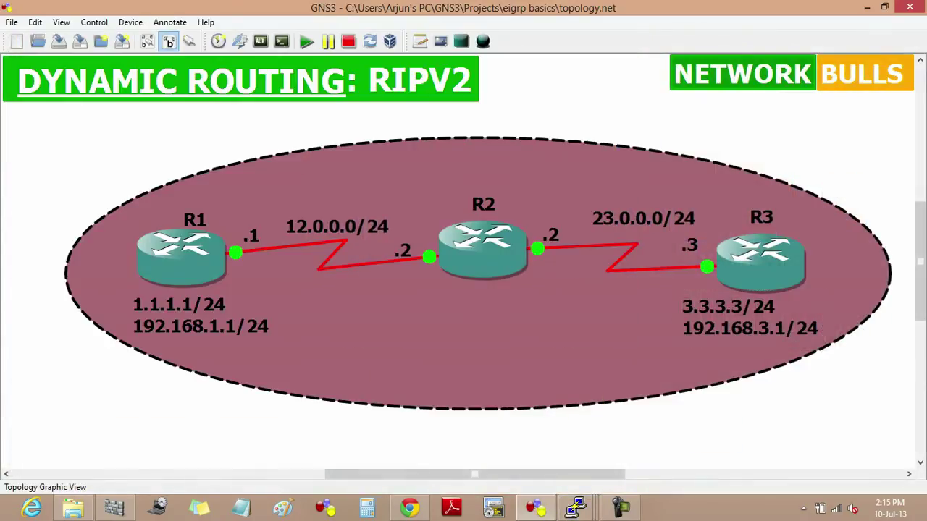
{"action": "mouse_move", "coordinate": [576, 507]}
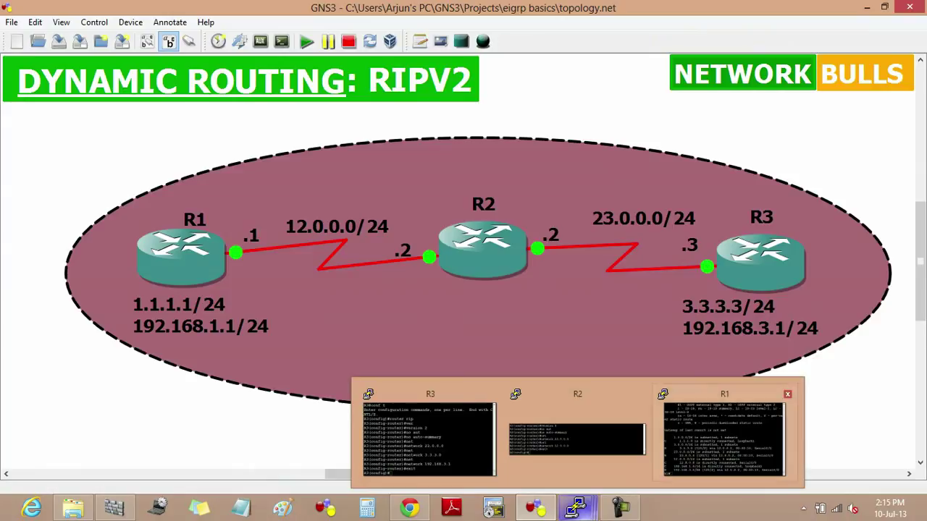
{"action": "left_click", "coordinate": [724, 438]}
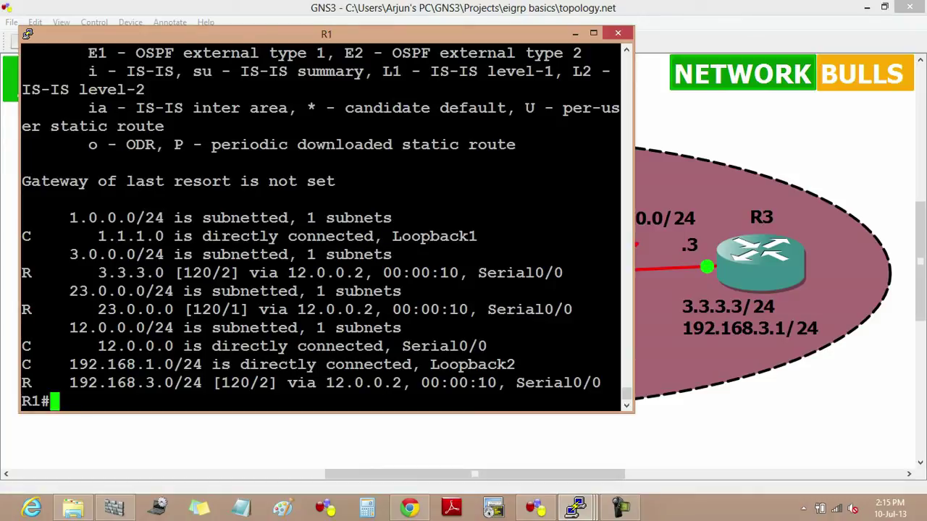
- Display R3's routing table, showing RIP routes to 1.1.1.0, 12.0.0.0 and 192.168.1.0 via 23.0.0.2
{"action": "left_click", "coordinate": [575, 34]}
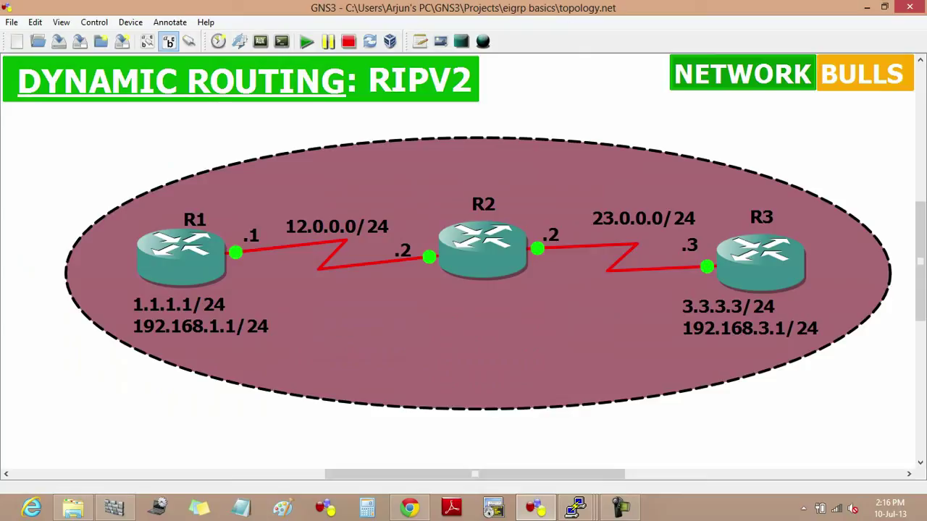
{"action": "mouse_move", "coordinate": [575, 507]}
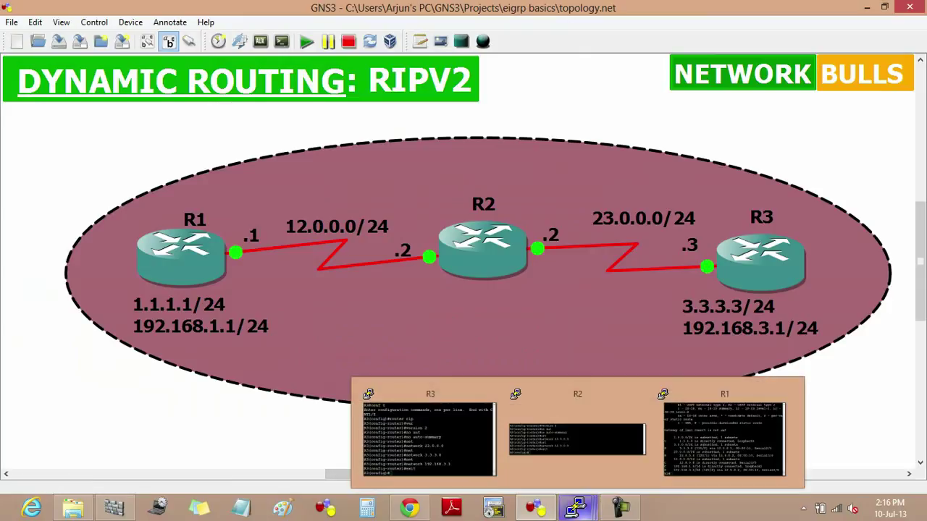
{"action": "left_click", "coordinate": [430, 438]}
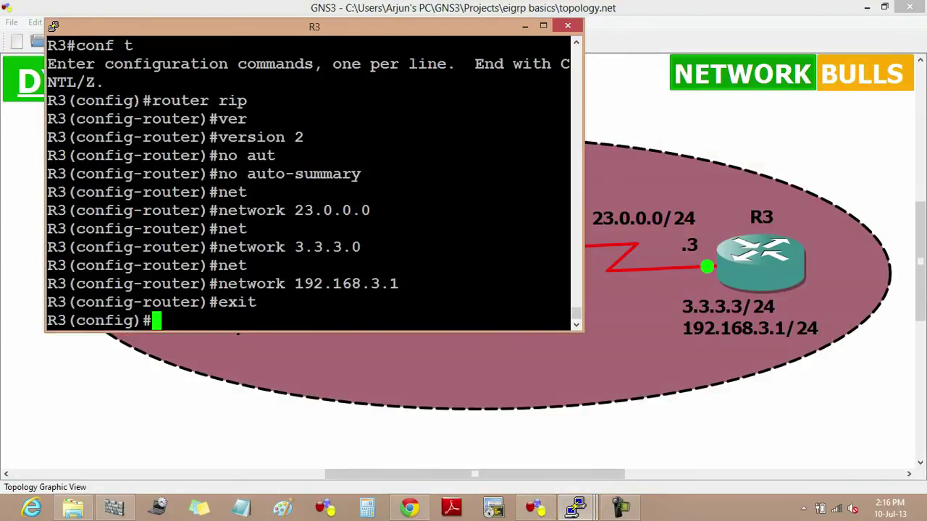
{"action": "key", "text": "ctrl+z"}
{"action": "type", "text": "sh i"}
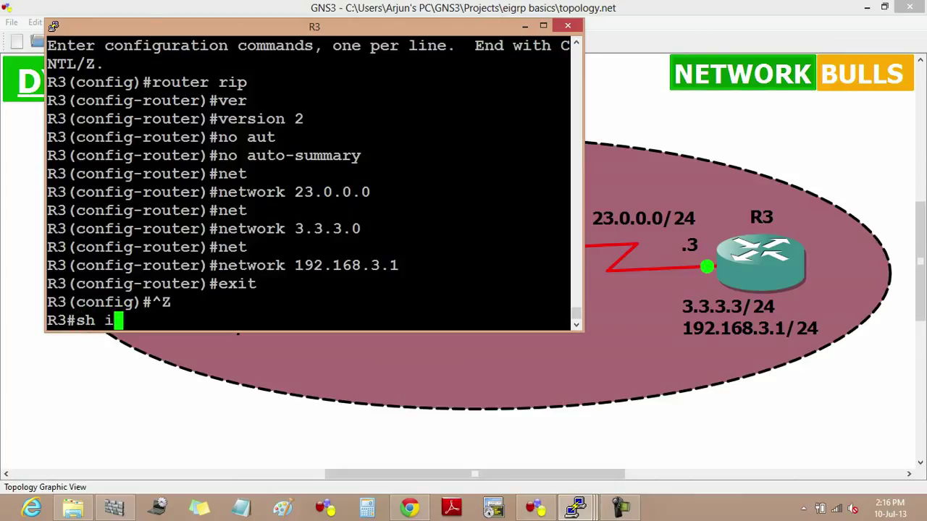
{"action": "type", "text": "p route"}
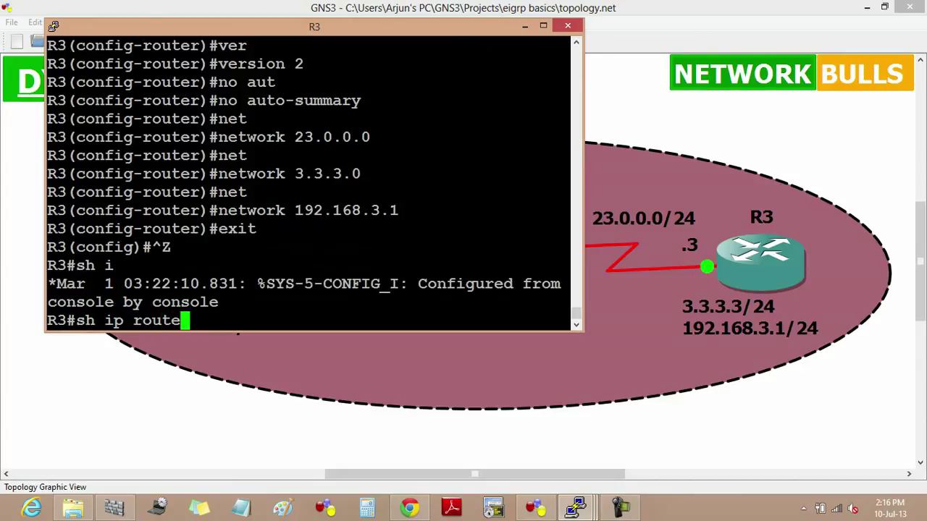
{"action": "key", "text": "Return"}
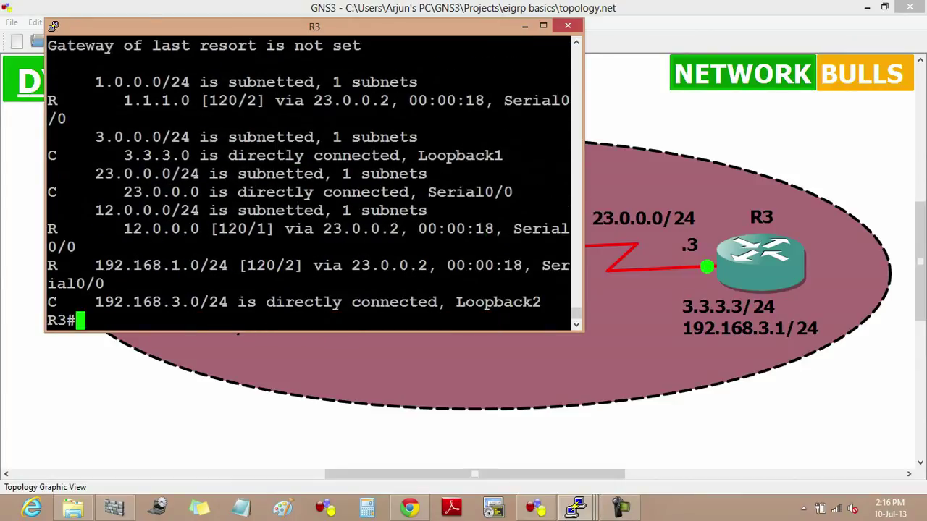
{"action": "left_click_drag", "start_coordinate": [217, 26], "coordinate": [479, 91]}
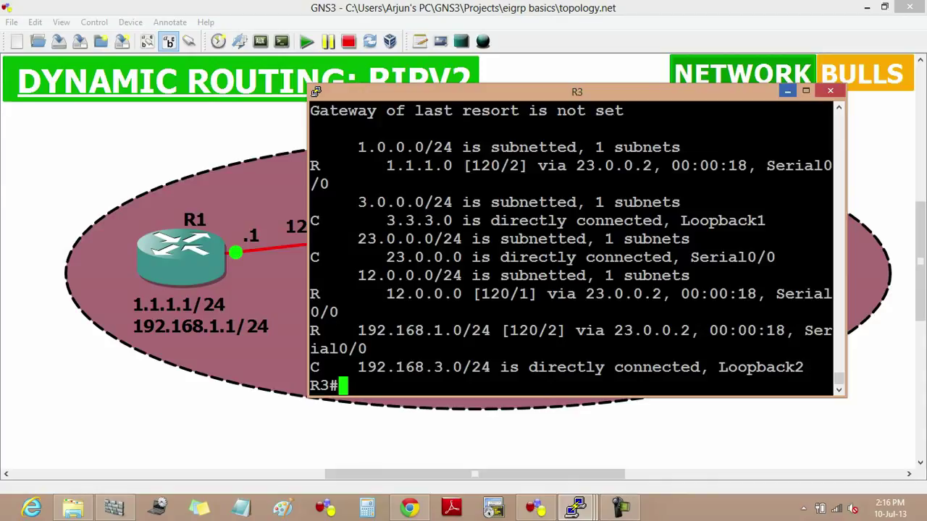
{"action": "left_click", "coordinate": [787, 91]}
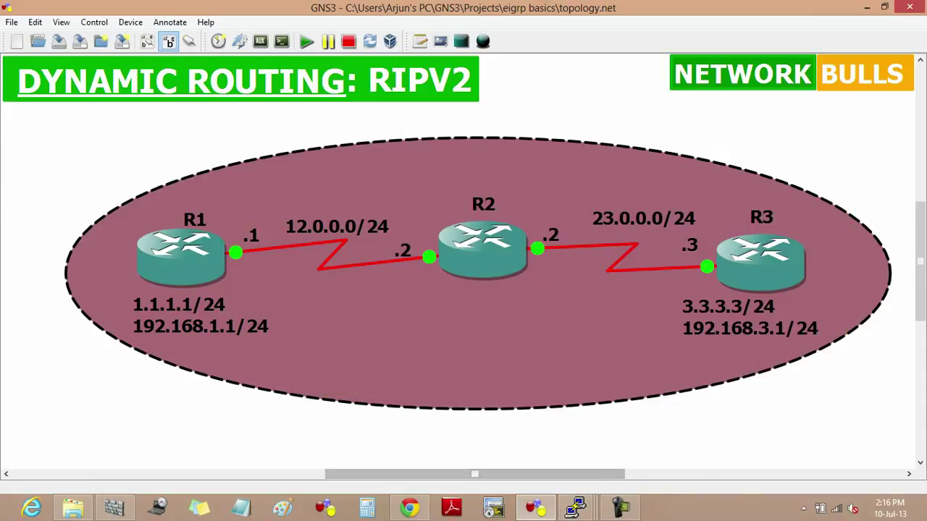
{"action": "mouse_move", "coordinate": [576, 509]}
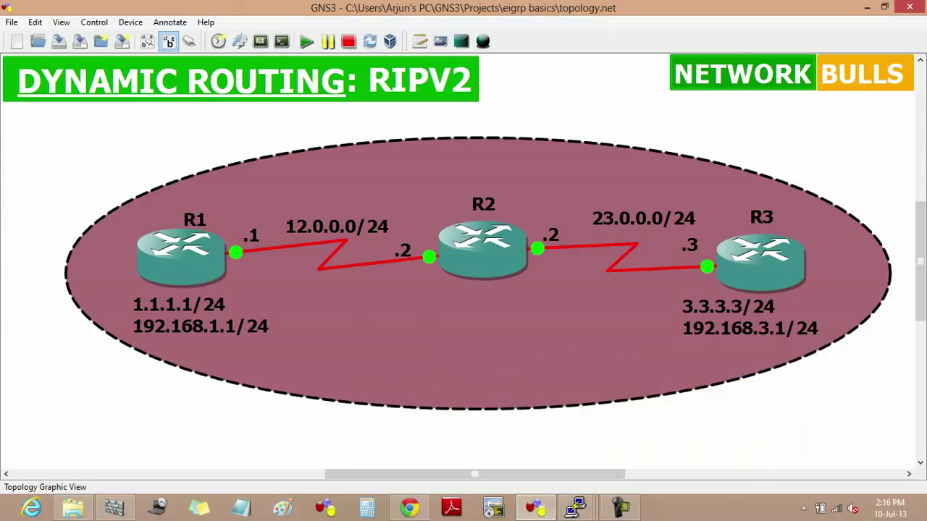